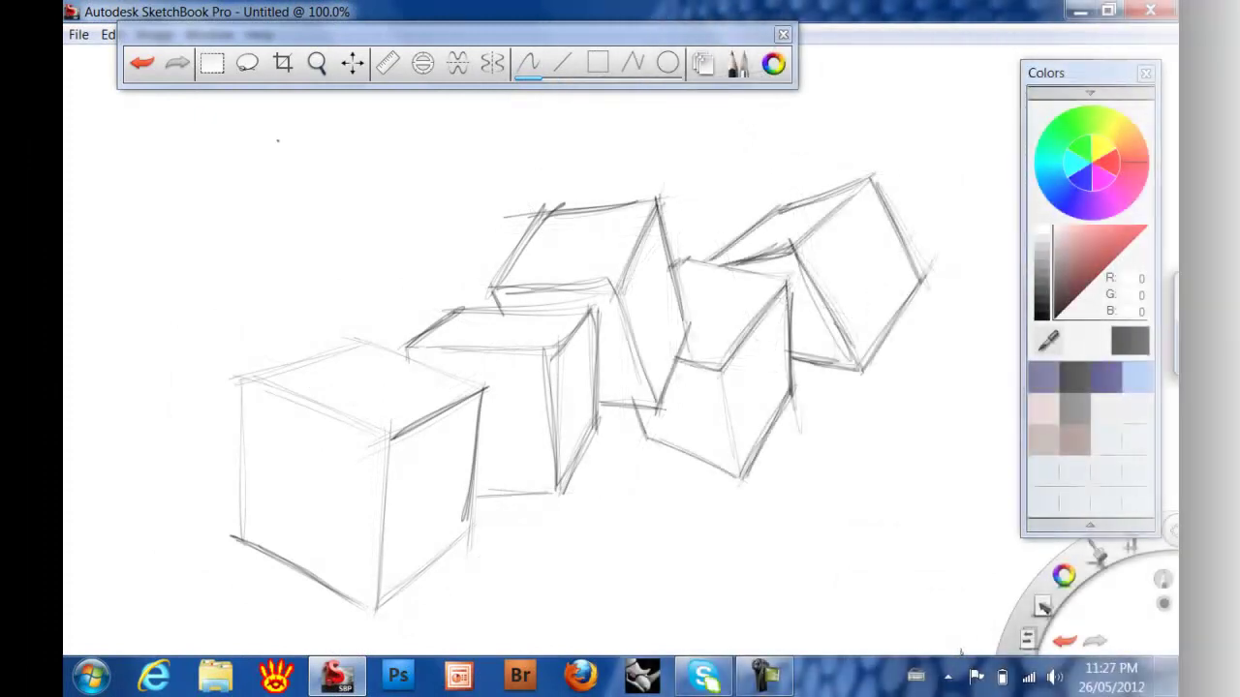
Redraw three of the front cube's edges with darker, firmer pencil strokes
{"action": "left_click_drag", "start_coordinate": [477, 395], "coordinate": [467, 536]}
{"action": "left_click_drag", "start_coordinate": [389, 430], "coordinate": [383, 611]}
{"action": "left_click_drag", "start_coordinate": [248, 381], "coordinate": [242, 539]}
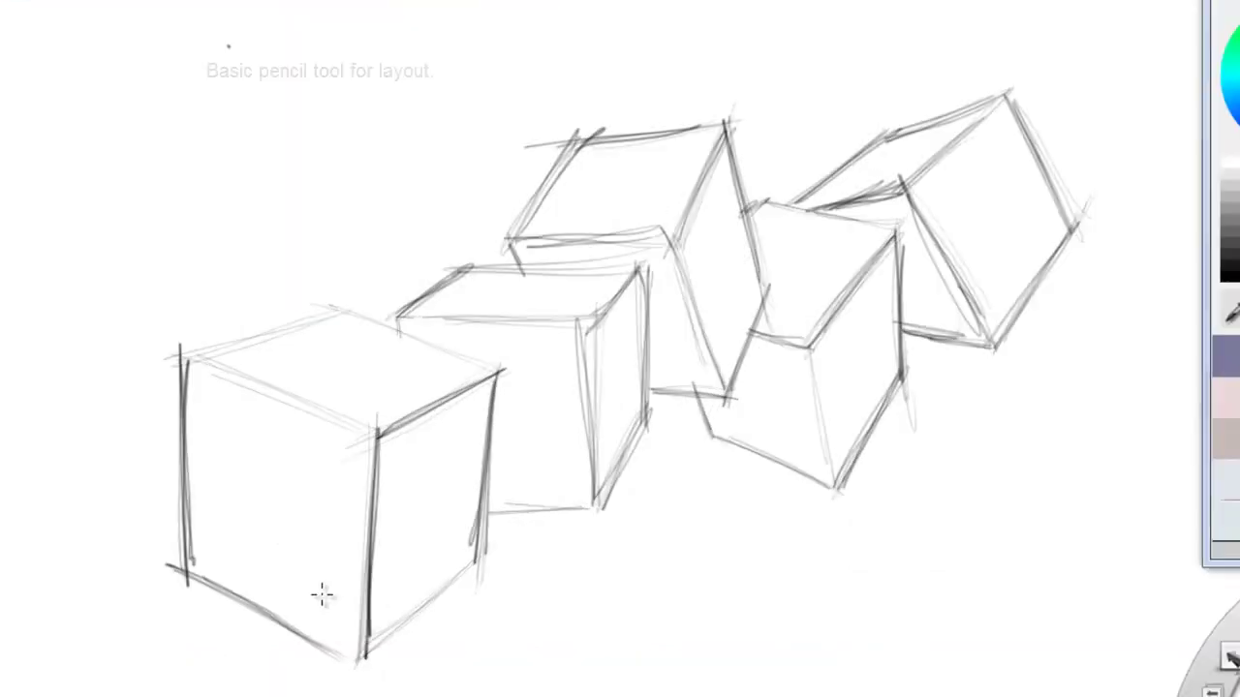
{"action": "key", "text": "ctrl+l"}
{"action": "left_click", "coordinate": [922, 122]}
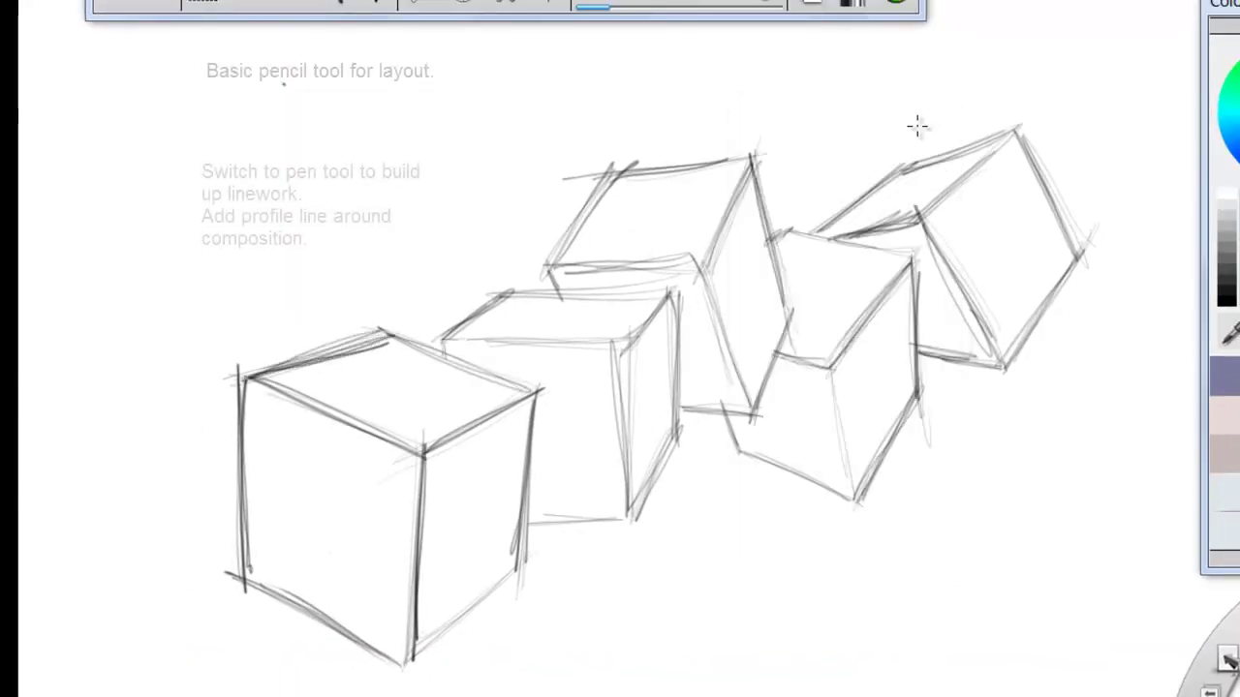
Ink a black size-2.3 ballpoint outline along the front cube's left, top and bottom and the second cube's top
{"action": "key", "text": "ctrl+b"}
{"action": "key", "text": "ctrl+alt+b"}
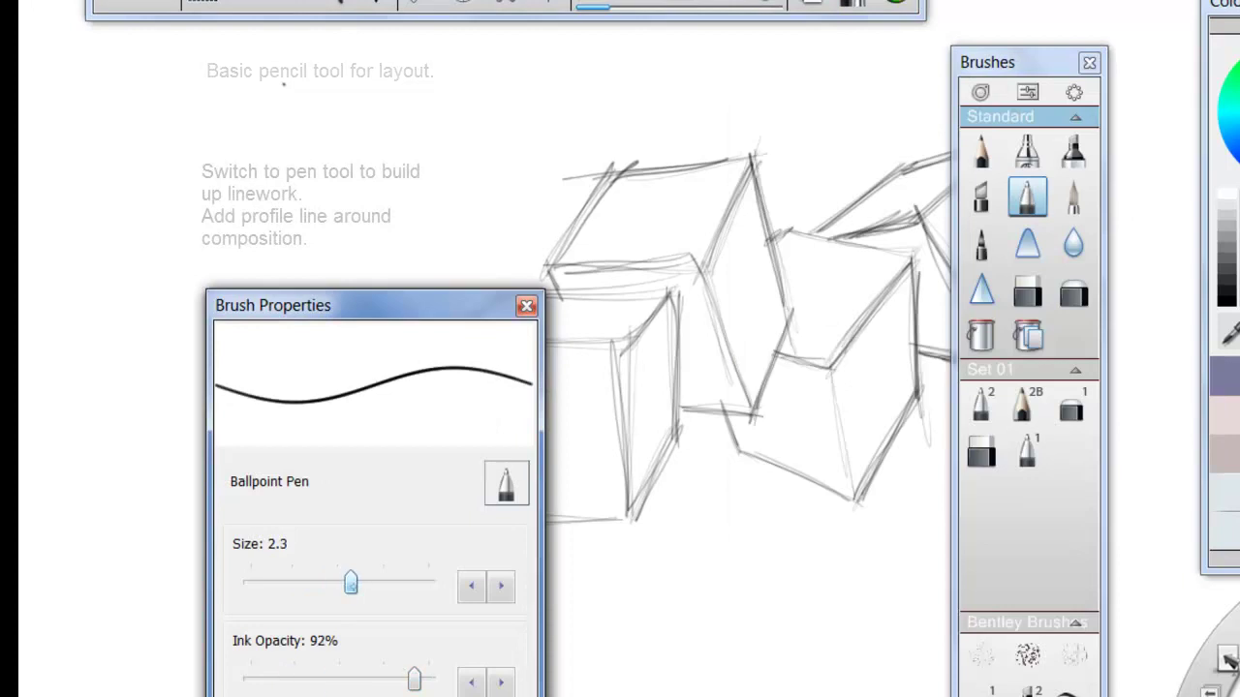
{"action": "key", "text": "ctrl+alt+b"}
{"action": "mouse_move", "coordinate": [243, 376]}
{"action": "left_mouse_down"}
{"action": "mouse_move", "coordinate": [240, 586]}
{"action": "mouse_move", "coordinate": [430, 358]}
{"action": "left_mouse_up"}
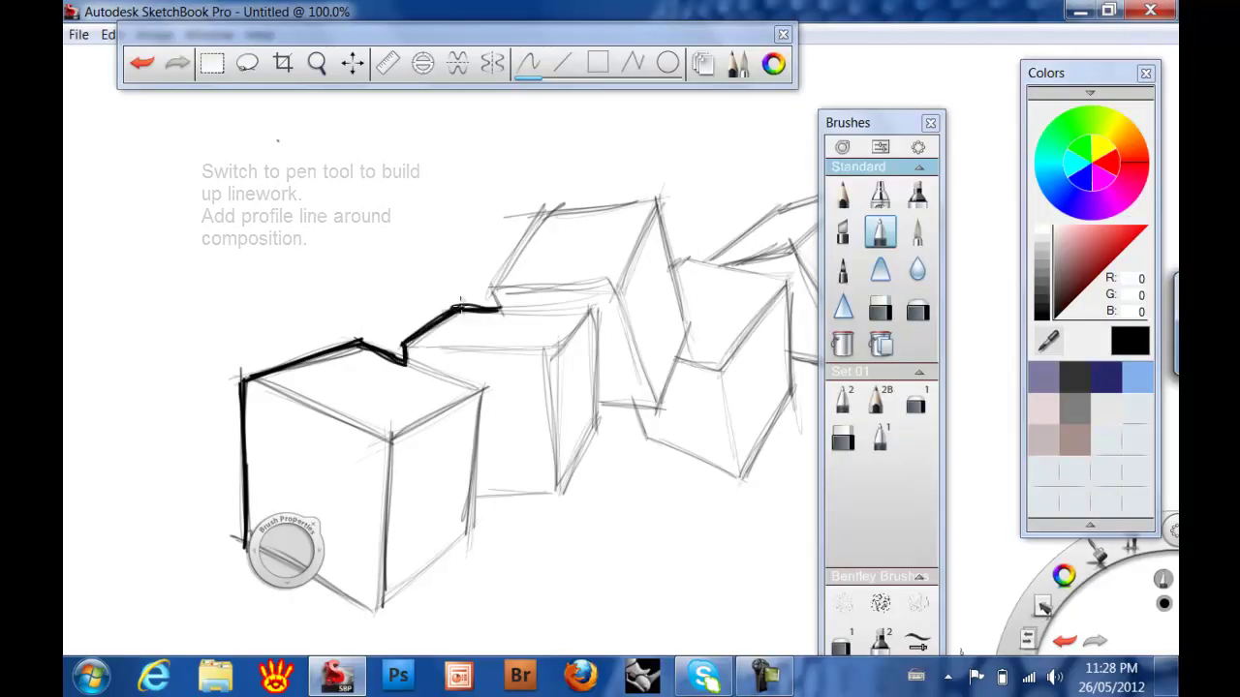
{"action": "left_click_drag", "start_coordinate": [550, 207], "coordinate": [658, 203]}
{"action": "key", "text": "ctrl+b"}
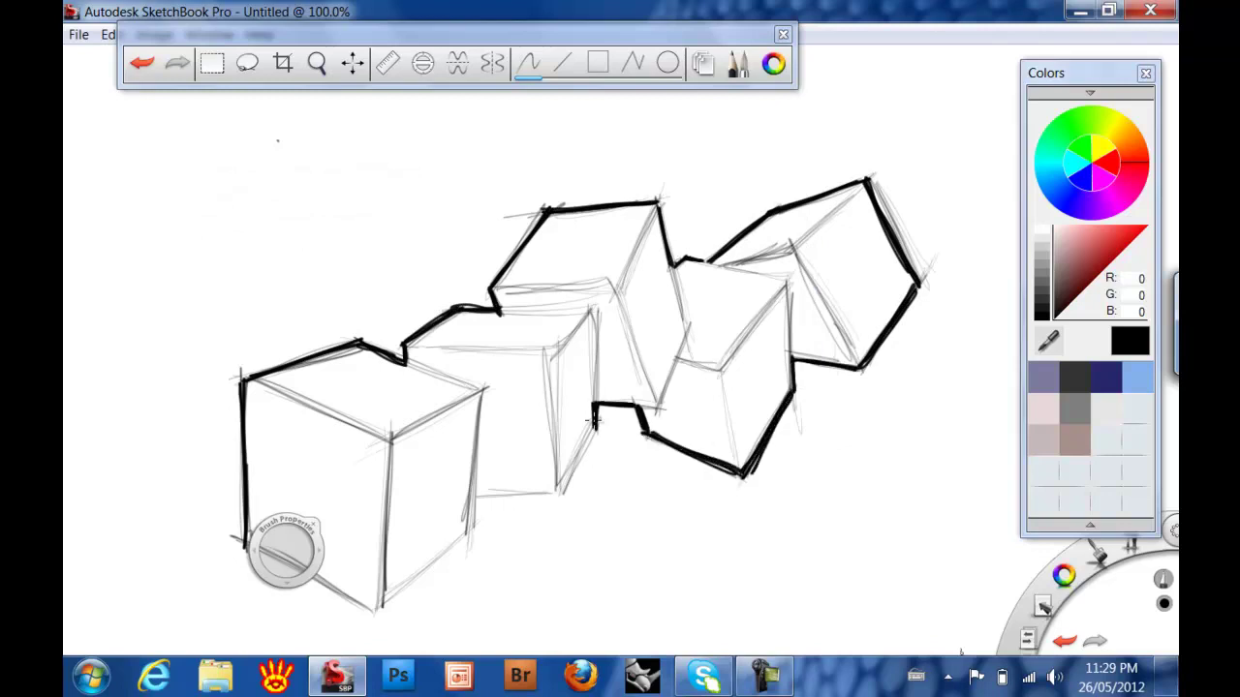
{"action": "left_click_drag", "start_coordinate": [246, 545], "coordinate": [352, 593]}
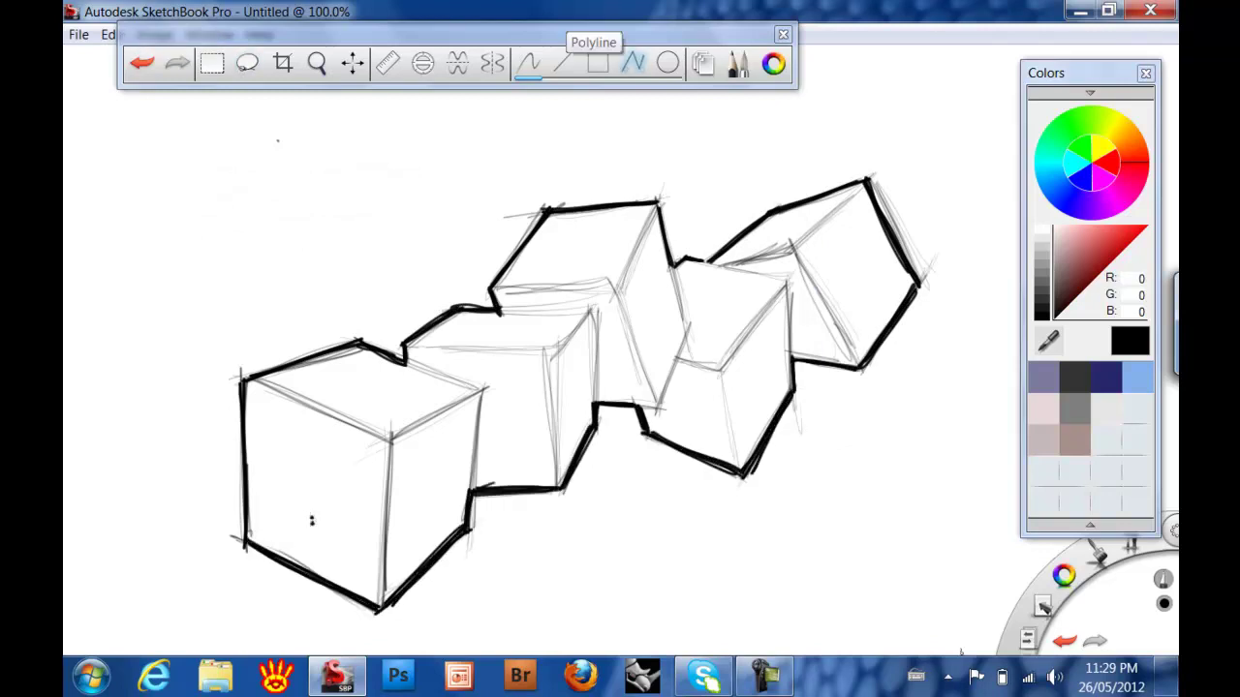
{"action": "key", "text": "ctrl+b"}
{"action": "key", "text": "ctrl+b"}
{"action": "key", "text": "ctrl+l"}
{"action": "key", "text": "ctrl+l"}
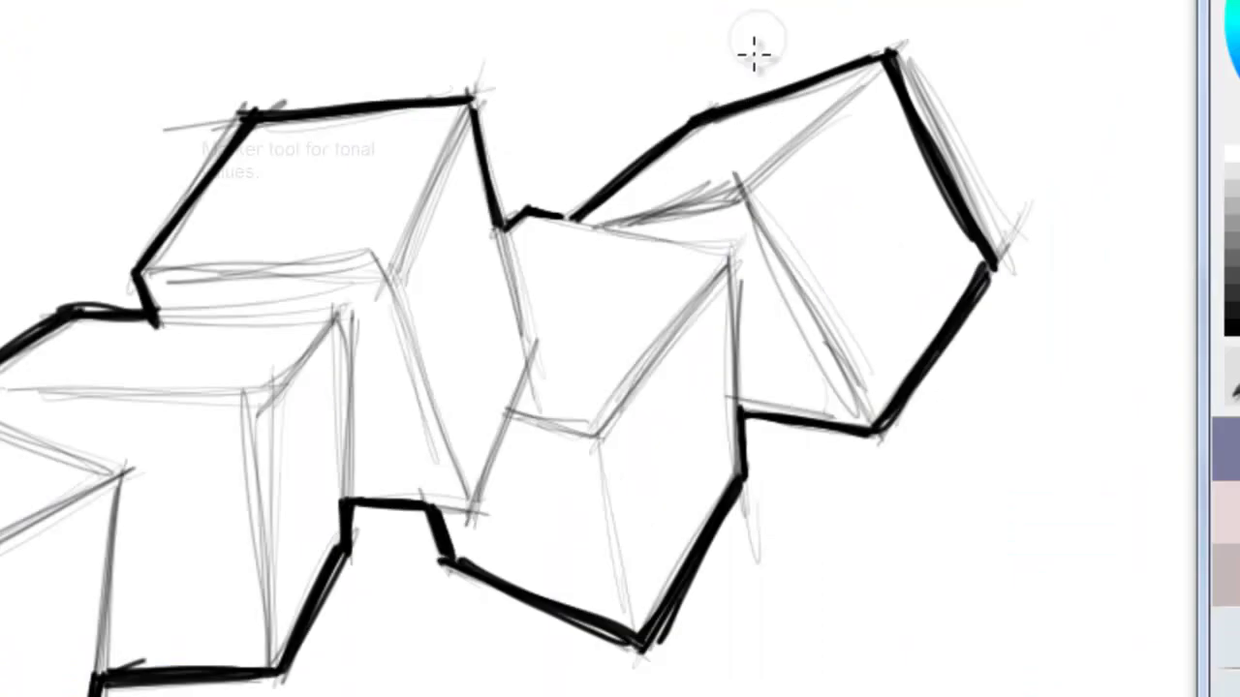
Shrink the Marker brush to size 14.2
{"action": "key", "text": "ctrl+b"}
{"action": "key", "text": "ctrl+alt+b"}
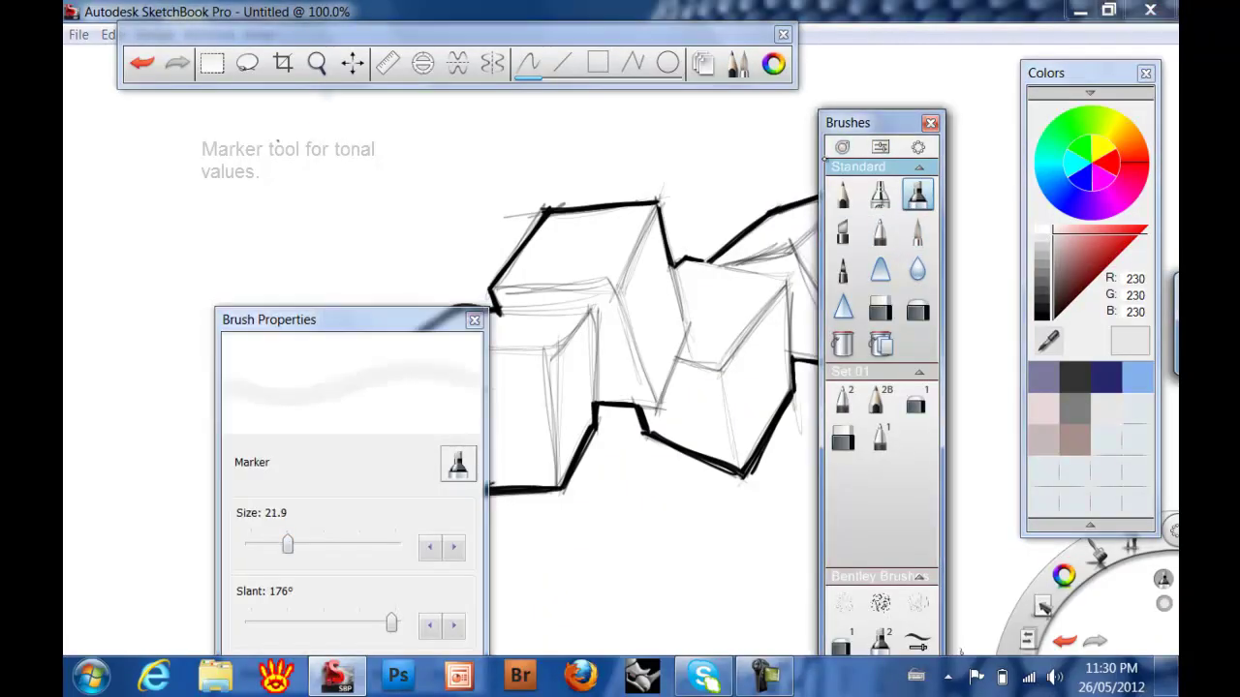
{"action": "mouse_move", "coordinate": [286, 550]}
{"action": "left_mouse_down"}
{"action": "mouse_move", "coordinate": [277, 469]}
{"action": "mouse_move", "coordinate": [309, 521]}
{"action": "mouse_move", "coordinate": [284, 519]}
{"action": "mouse_move", "coordinate": [371, 460]}
{"action": "left_mouse_up"}
{"action": "key", "text": "ctrl+alt+b"}
{"action": "key", "text": "ctrl+b"}
Shade the front, middle, upper and right cubes' faces in light grey
{"action": "left_click_drag", "start_coordinate": [534, 401], "coordinate": [490, 466]}
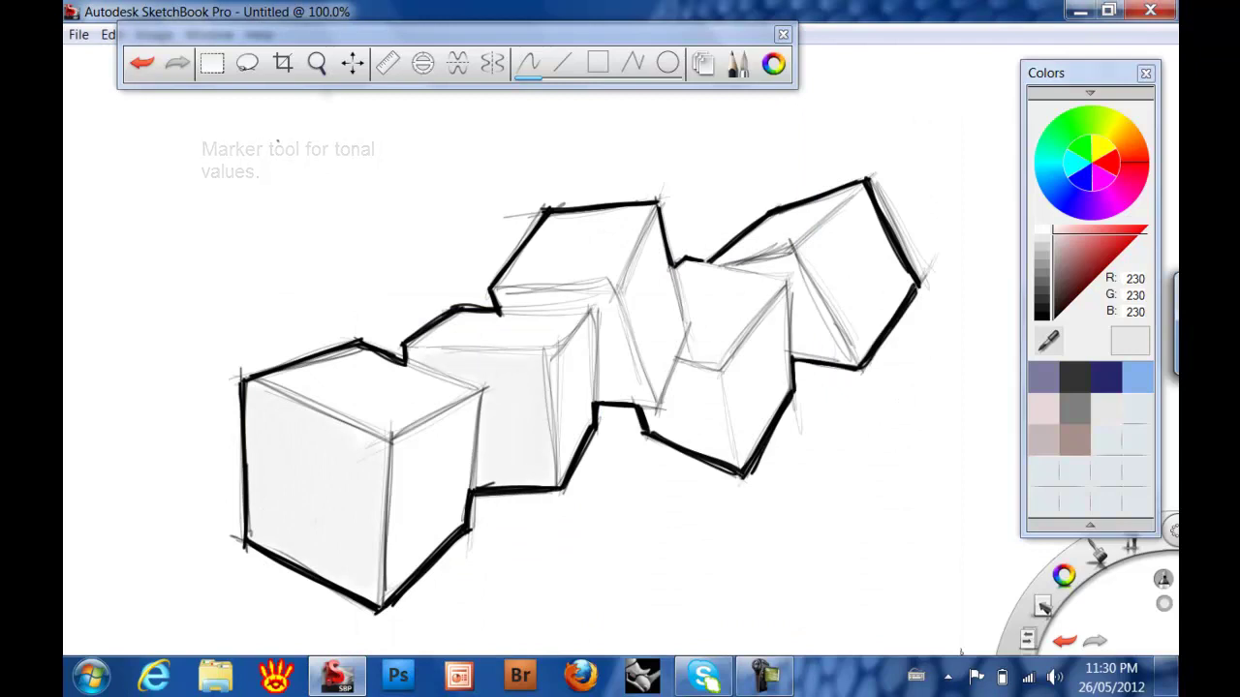
{"action": "mouse_move", "coordinate": [373, 441]}
{"action": "left_mouse_down"}
{"action": "mouse_move", "coordinate": [355, 573]}
{"action": "mouse_move", "coordinate": [319, 497]}
{"action": "left_mouse_up"}
{"action": "mouse_move", "coordinate": [257, 397]}
{"action": "left_mouse_down"}
{"action": "mouse_move", "coordinate": [513, 368]}
{"action": "mouse_move", "coordinate": [436, 484]}
{"action": "left_mouse_up"}
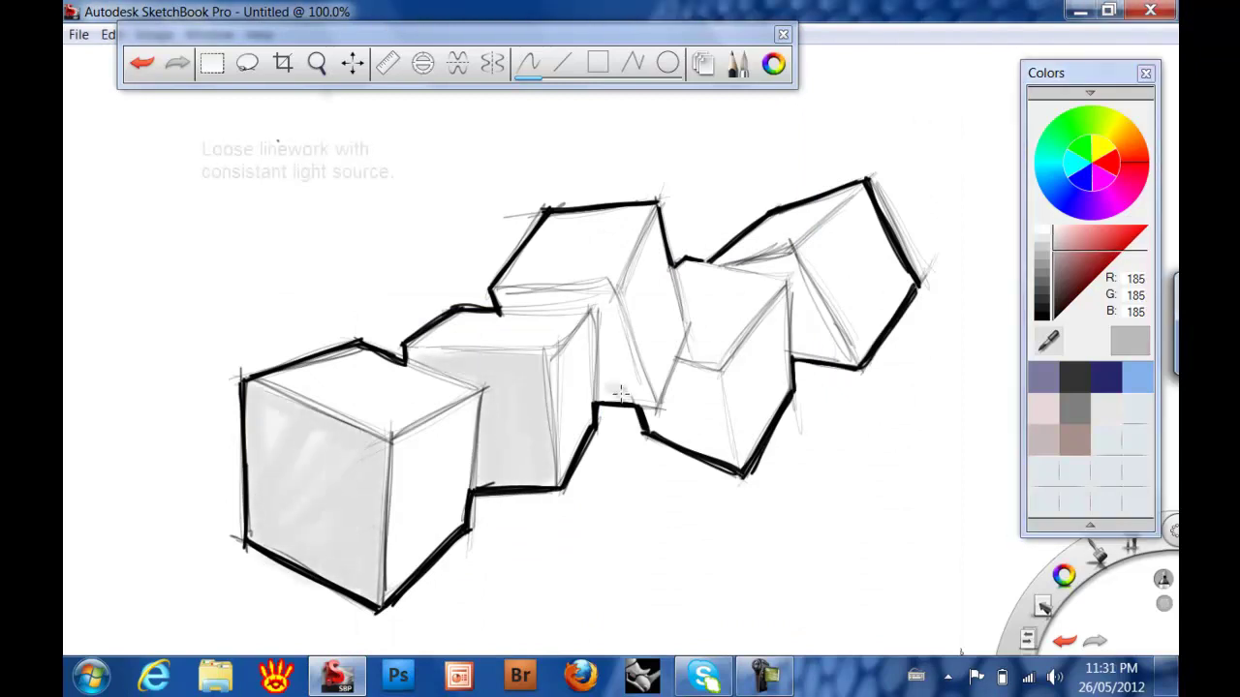
{"action": "mouse_move", "coordinate": [531, 287]}
{"action": "left_mouse_down"}
{"action": "mouse_move", "coordinate": [658, 432]}
{"action": "mouse_move", "coordinate": [720, 445]}
{"action": "mouse_move", "coordinate": [690, 372]}
{"action": "left_mouse_up"}
{"action": "left_click_drag", "start_coordinate": [841, 357], "coordinate": [793, 267]}
{"action": "mouse_move", "coordinate": [399, 445]}
{"action": "left_mouse_down"}
{"action": "mouse_move", "coordinate": [412, 581]}
{"action": "mouse_move", "coordinate": [455, 455]}
{"action": "mouse_move", "coordinate": [407, 439]}
{"action": "left_mouse_up"}
{"action": "left_click_drag", "start_coordinate": [562, 356], "coordinate": [581, 465]}
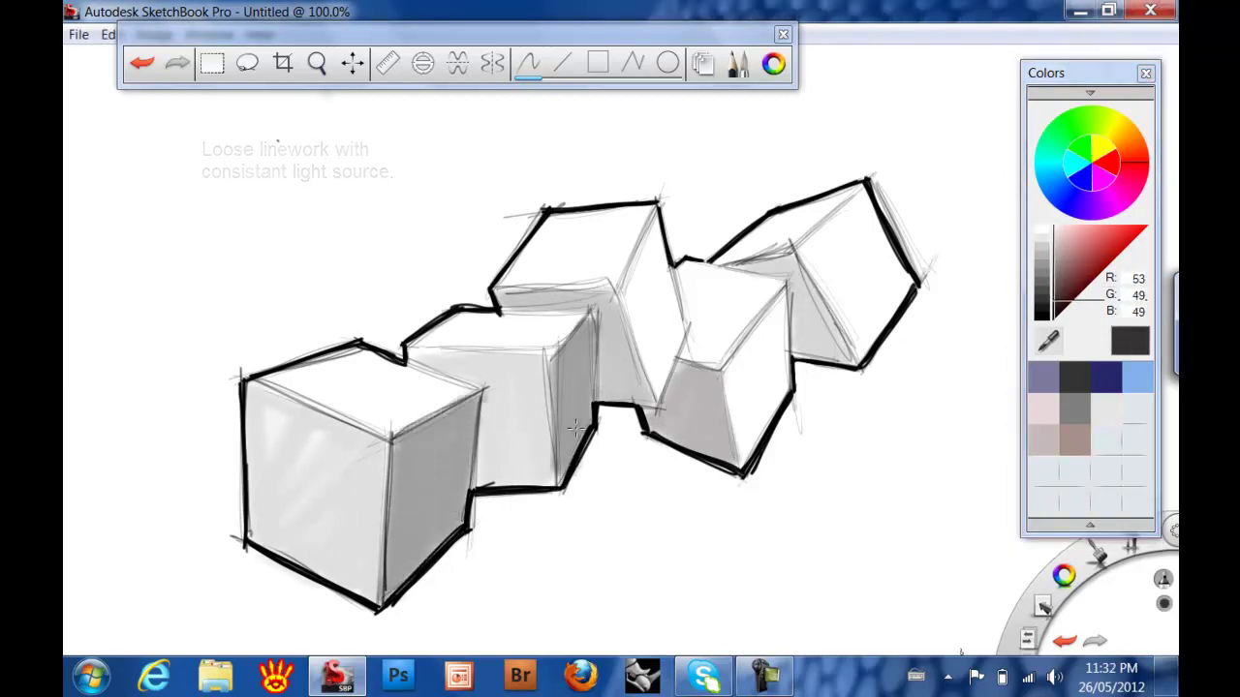
{"action": "mouse_move", "coordinate": [746, 320]}
{"action": "left_mouse_down"}
{"action": "mouse_move", "coordinate": [775, 378]}
{"action": "mouse_move", "coordinate": [775, 455]}
{"action": "left_mouse_up"}
{"action": "left_click_drag", "start_coordinate": [761, 348], "coordinate": [766, 412]}
Darken the shadow-side faces of the back, middle, right and front cubes with mid and darker greys
{"action": "left_click", "coordinate": [738, 63]}
{"action": "left_click", "coordinate": [738, 63]}
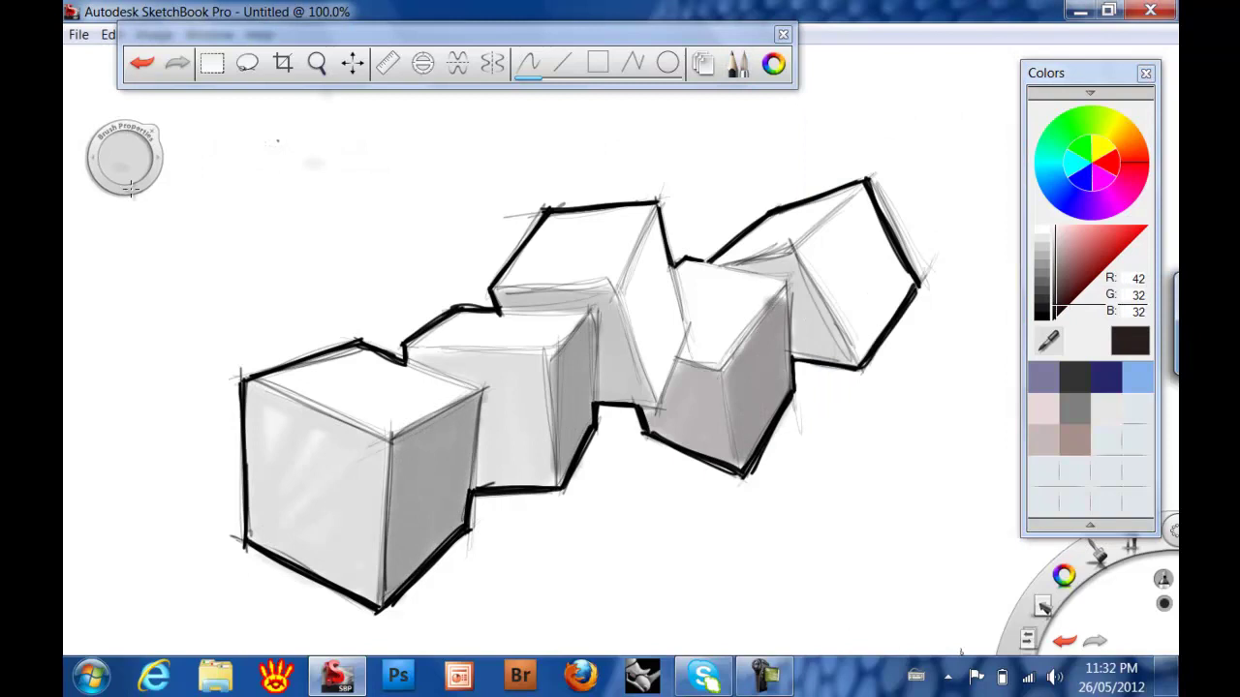
{"action": "left_click_drag", "start_coordinate": [863, 237], "coordinate": [809, 256]}
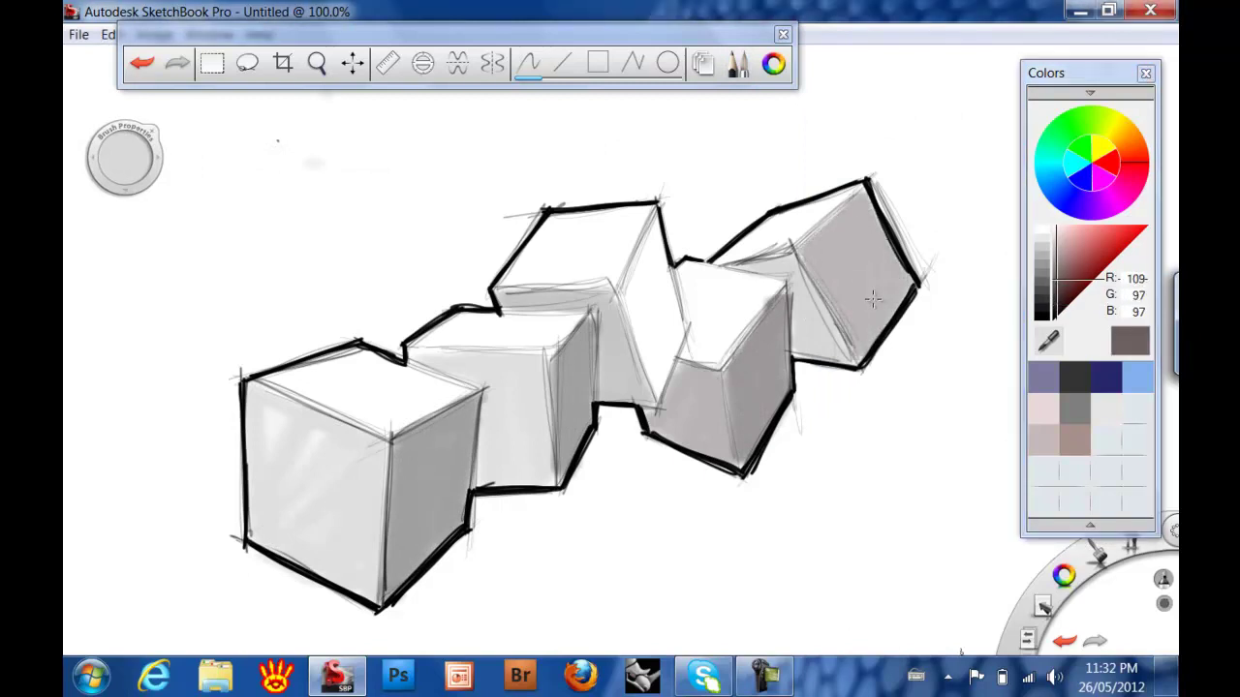
{"action": "left_click_drag", "start_coordinate": [625, 286], "coordinate": [651, 374]}
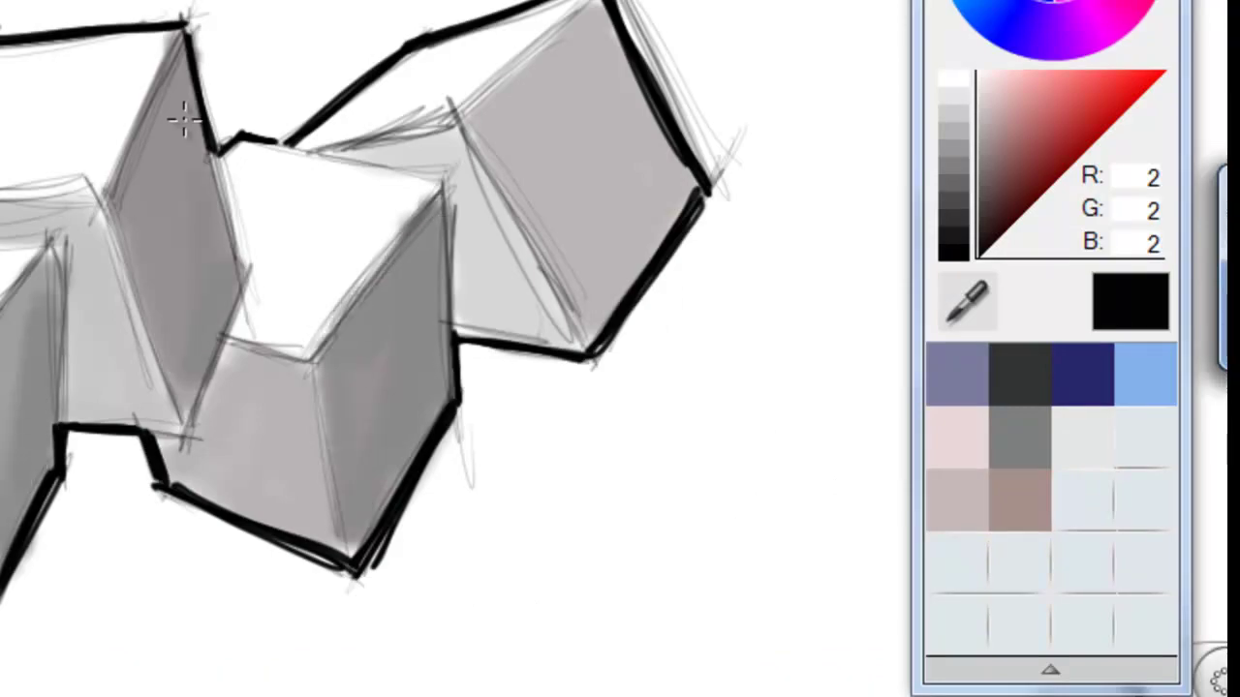
{"action": "key", "text": "ctrl+l"}
{"action": "key", "text": "ctrl+l"}
{"action": "left_click_drag", "start_coordinate": [125, 157], "coordinate": [125, 172]}
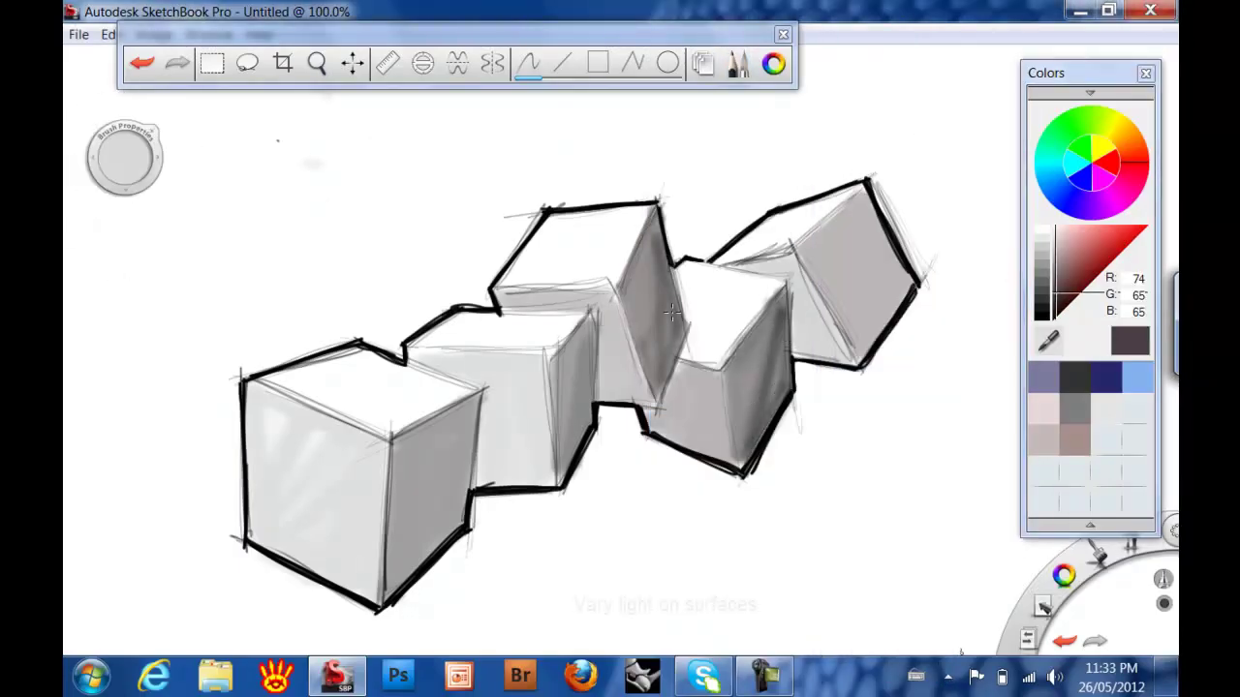
{"action": "mouse_move", "coordinate": [871, 322]}
{"action": "left_mouse_down"}
{"action": "mouse_move", "coordinate": [860, 316]}
{"action": "mouse_move", "coordinate": [881, 250]}
{"action": "mouse_move", "coordinate": [662, 345]}
{"action": "left_mouse_up"}
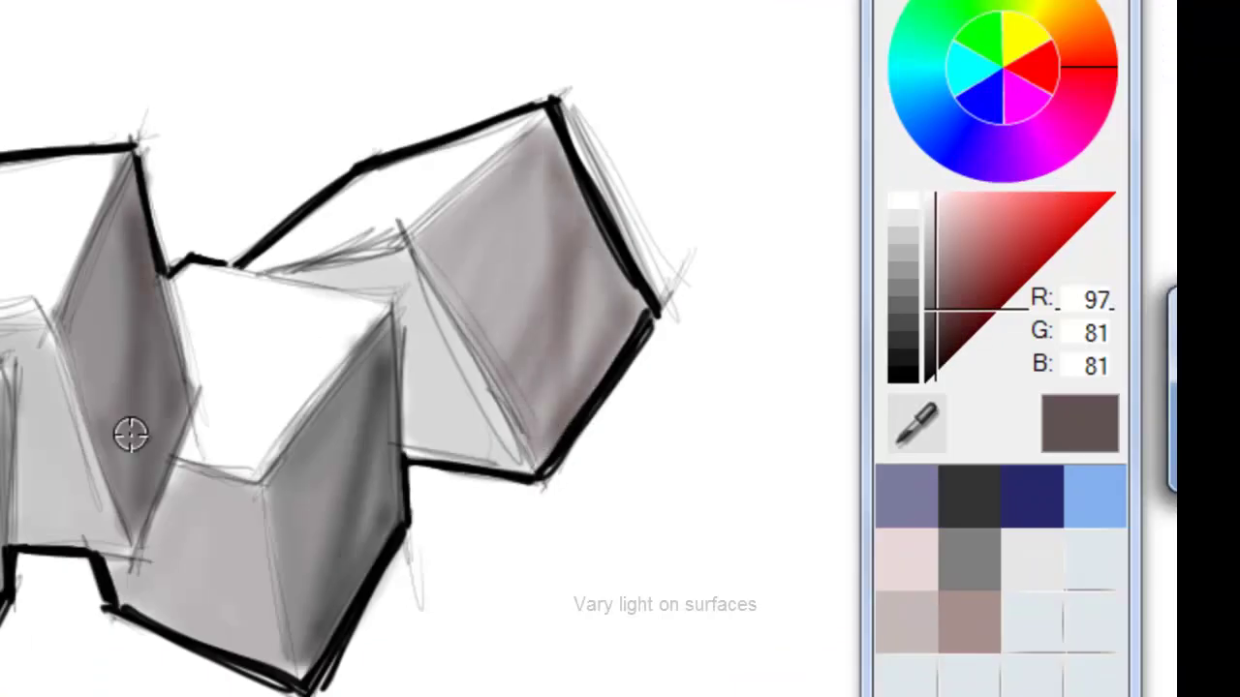
{"action": "left_click", "coordinate": [661, 346], "text": "alt"}
{"action": "left_click_drag", "start_coordinate": [320, 436], "coordinate": [290, 628]}
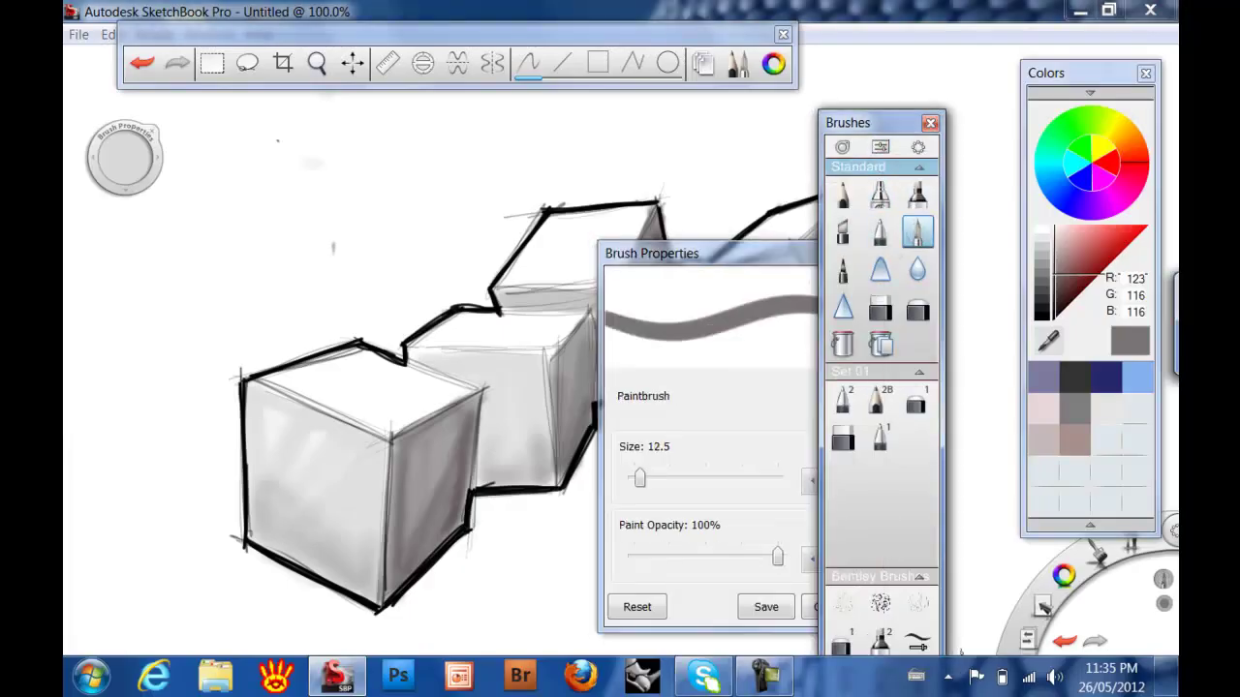
Set Paintbrush opacity to 57%, paint a white highlight on the front cube's edge, and enlarge the brush to 20
{"action": "left_click_drag", "start_coordinate": [777, 556], "coordinate": [715, 556]}
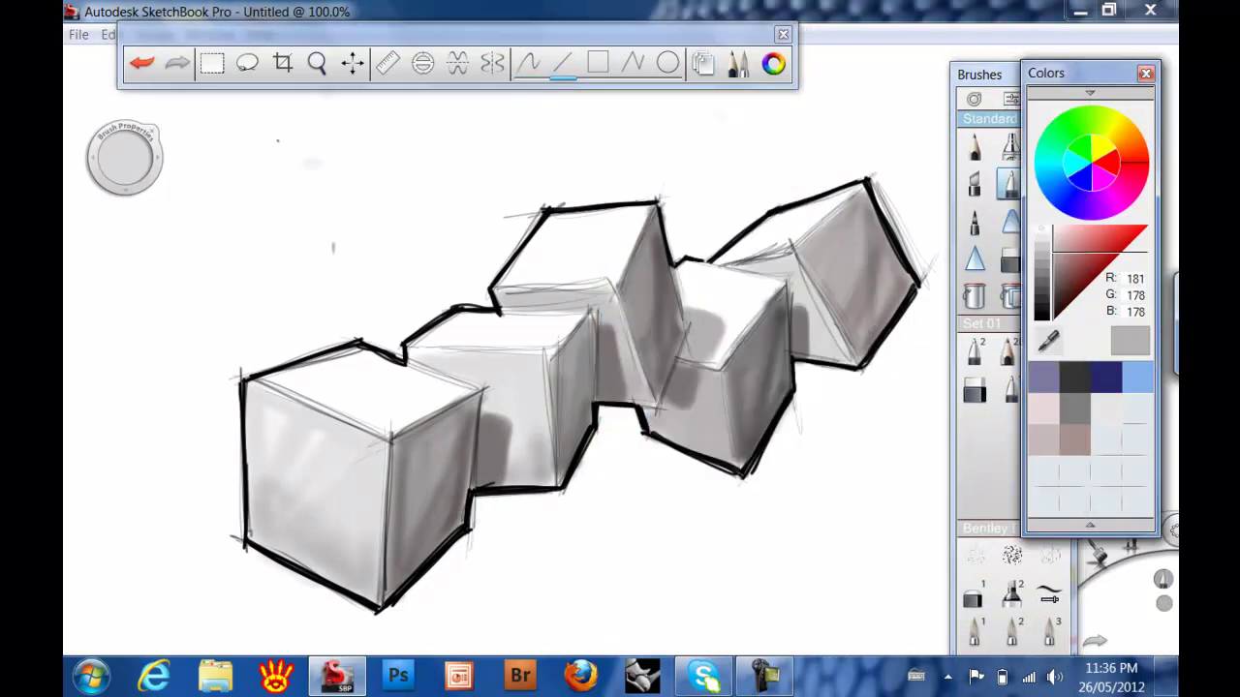
{"action": "left_click_drag", "start_coordinate": [390, 434], "coordinate": [382, 600]}
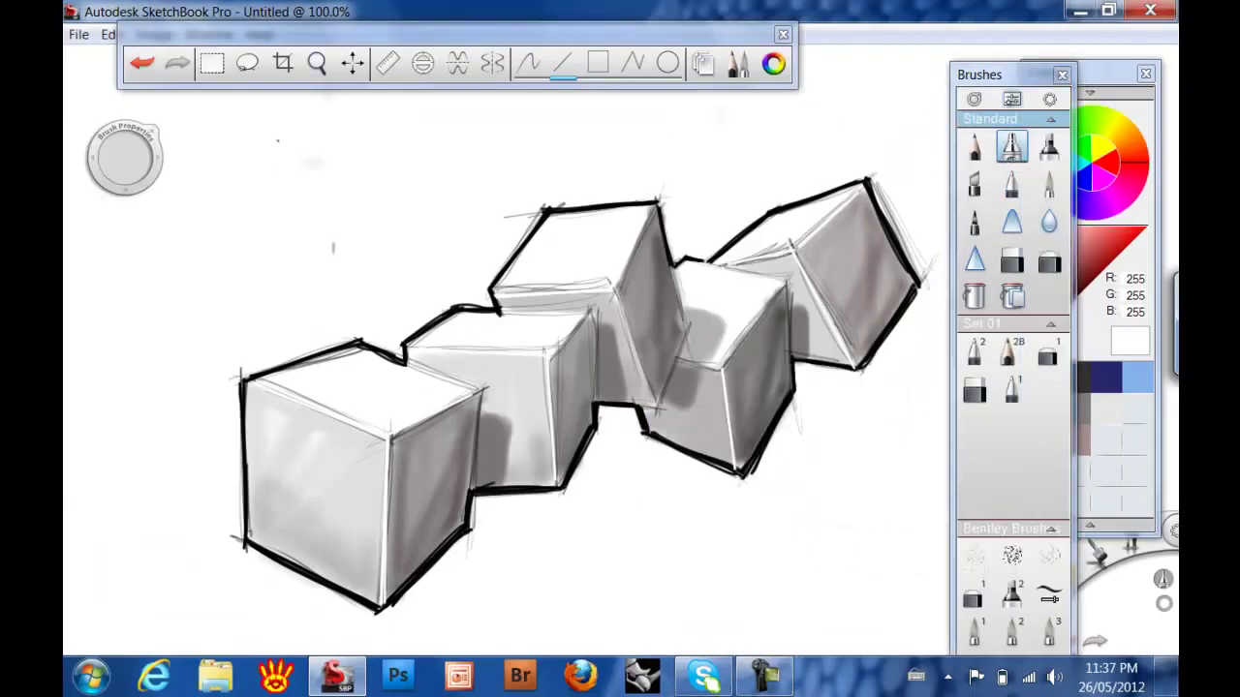
{"action": "left_click", "coordinate": [124, 155]}
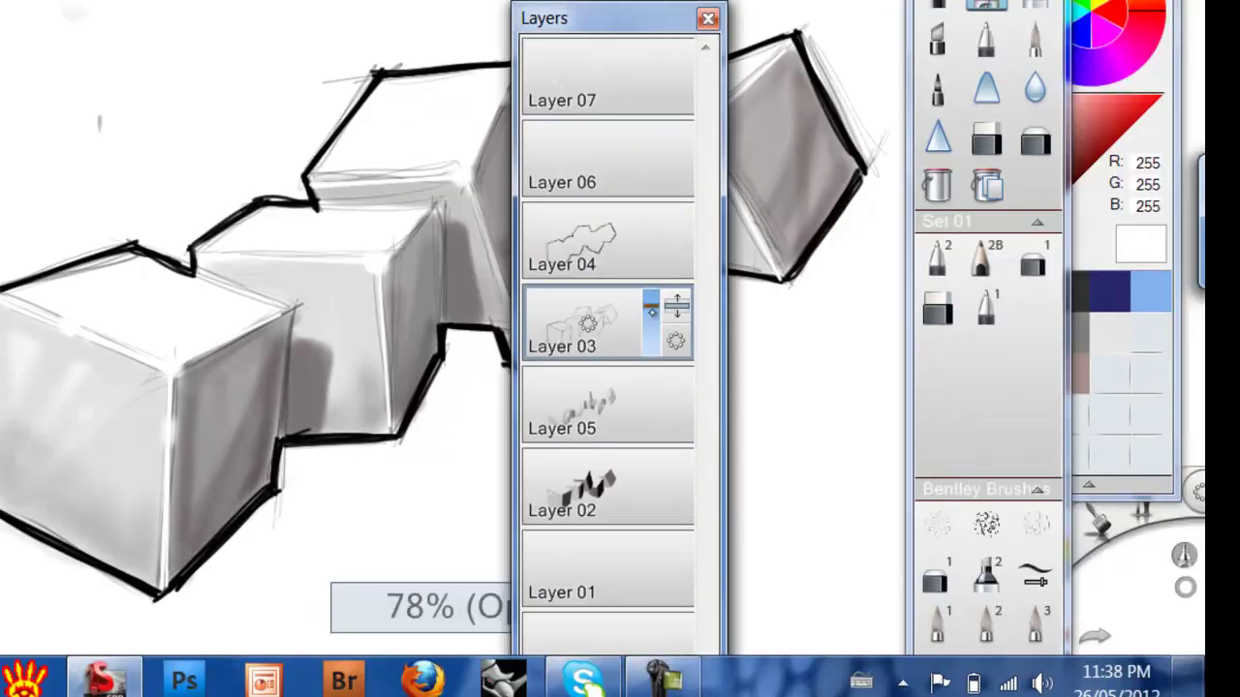
Airbrush a dark brown ground shadow beneath the left, middle and right cubes on Layer 01
{"action": "left_click_drag", "start_coordinate": [964, 2], "coordinate": [1129, 2]}
{"action": "left_click", "coordinate": [1196, 696]}
{"action": "left_click_drag", "start_coordinate": [1114, 145], "coordinate": [1090, 174]}
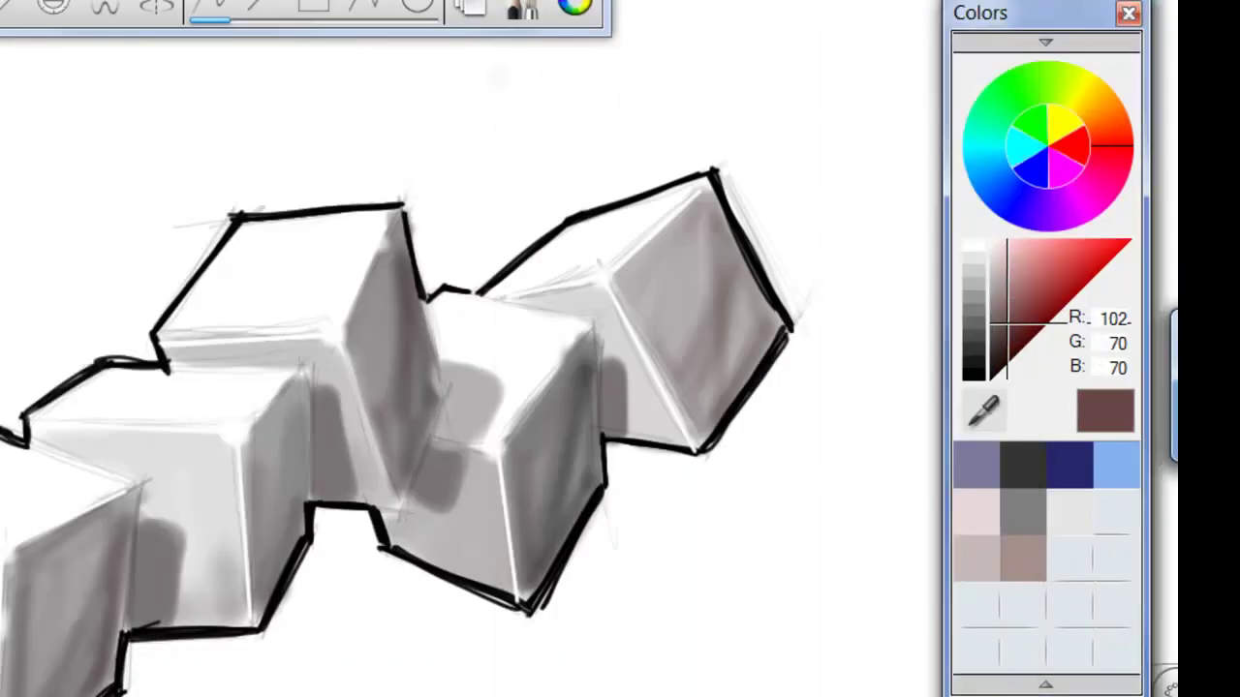
{"action": "mouse_move", "coordinate": [572, 485]}
{"action": "left_mouse_down"}
{"action": "mouse_move", "coordinate": [465, 542]}
{"action": "mouse_move", "coordinate": [630, 407]}
{"action": "mouse_move", "coordinate": [782, 437]}
{"action": "left_mouse_up"}
{"action": "mouse_move", "coordinate": [612, 414]}
{"action": "left_mouse_down"}
{"action": "mouse_move", "coordinate": [436, 581]}
{"action": "mouse_move", "coordinate": [291, 620]}
{"action": "left_mouse_up"}
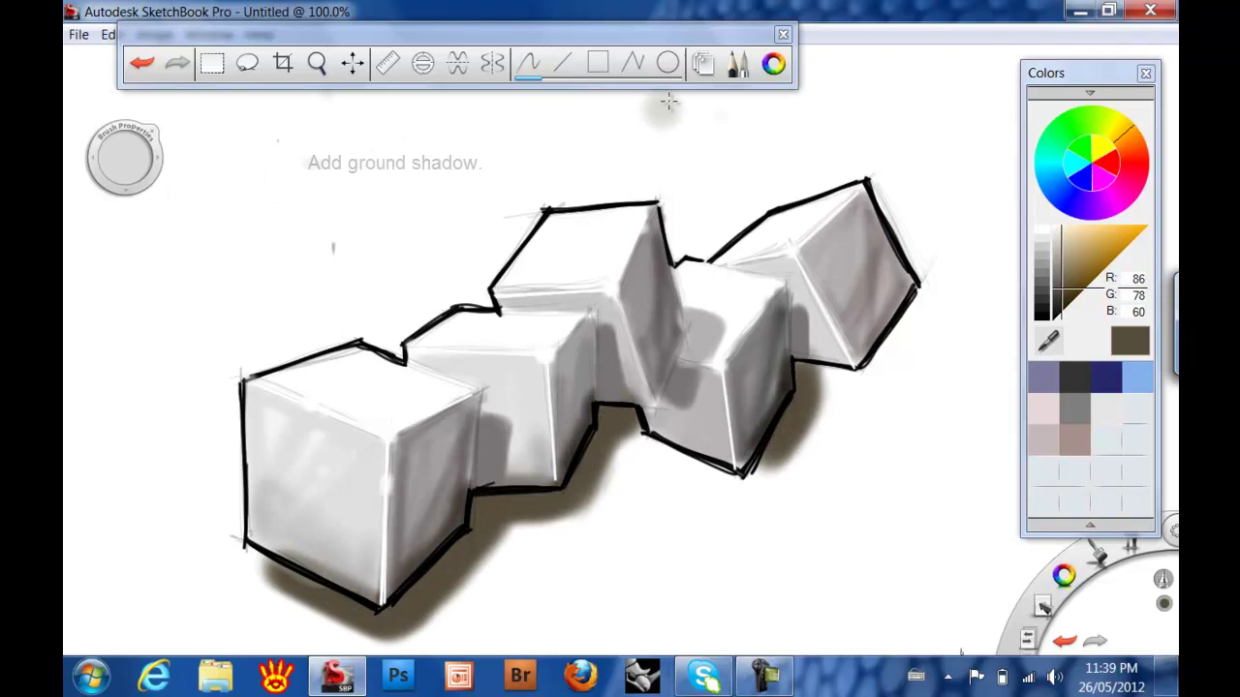
{"action": "key", "text": "ctrl+b"}
{"action": "mouse_move", "coordinate": [835, 378]}
{"action": "left_mouse_down"}
{"action": "mouse_move", "coordinate": [782, 456]}
{"action": "mouse_move", "coordinate": [624, 430]}
{"action": "mouse_move", "coordinate": [777, 441]}
{"action": "mouse_move", "coordinate": [481, 566]}
{"action": "mouse_move", "coordinate": [509, 517]}
{"action": "mouse_move", "coordinate": [456, 572]}
{"action": "left_mouse_up"}
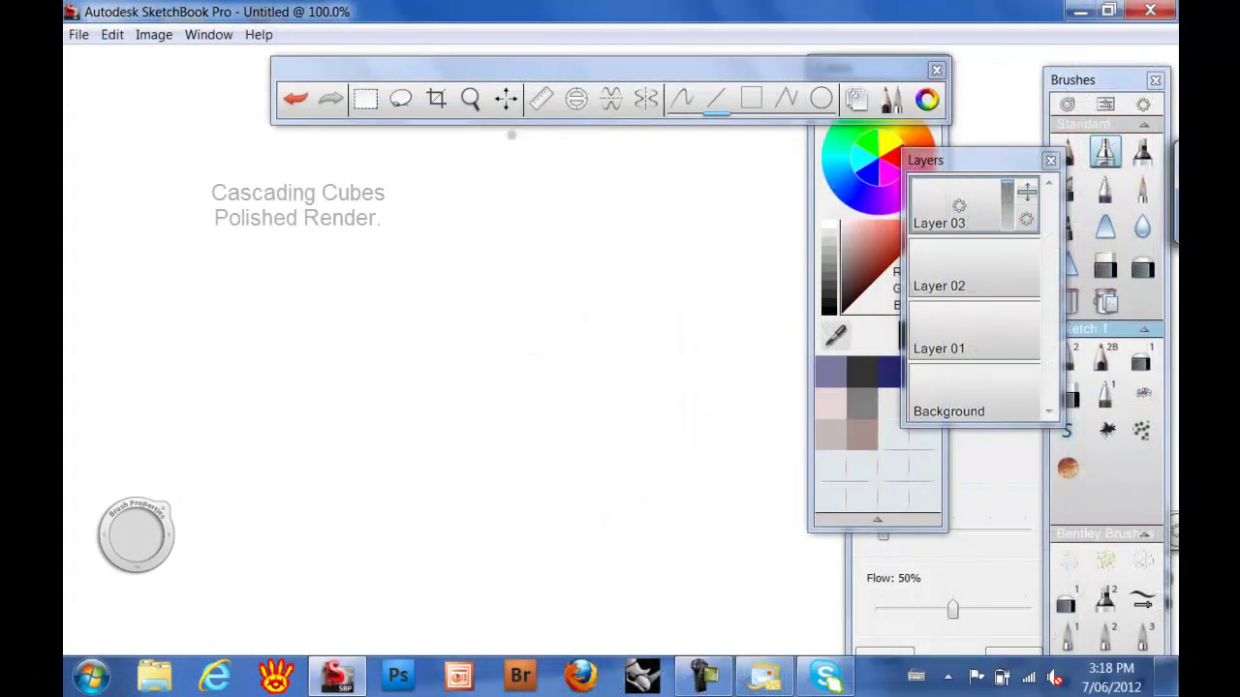
Draw four straight construction edges for the cubes on Layer 03
{"action": "left_click_drag", "start_coordinate": [362, 372], "coordinate": [521, 301]}
{"action": "mouse_move", "coordinate": [519, 296]}
{"action": "left_mouse_down"}
{"action": "mouse_move", "coordinate": [491, 532]}
{"action": "mouse_move", "coordinate": [196, 278]}
{"action": "mouse_move", "coordinate": [193, 303]}
{"action": "mouse_move", "coordinate": [357, 545]}
{"action": "left_mouse_up"}
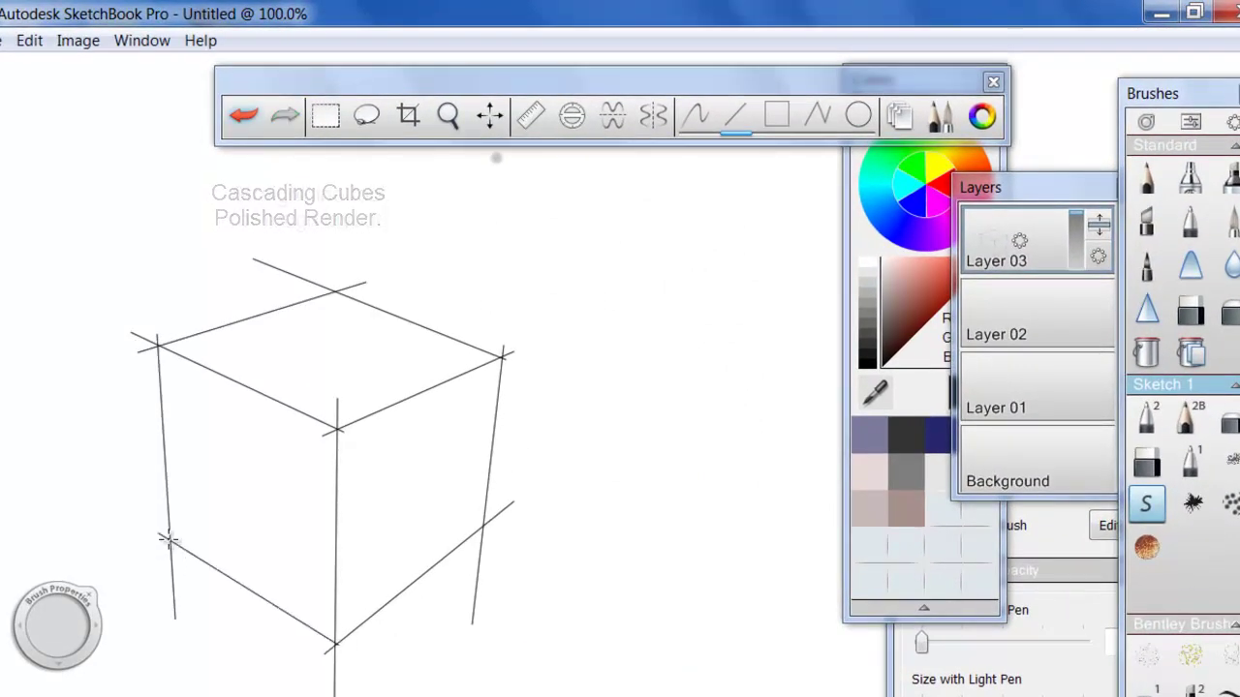
{"action": "left_click_drag", "start_coordinate": [487, 478], "coordinate": [630, 481]}
{"action": "left_click_drag", "start_coordinate": [630, 481], "coordinate": [585, 276]}
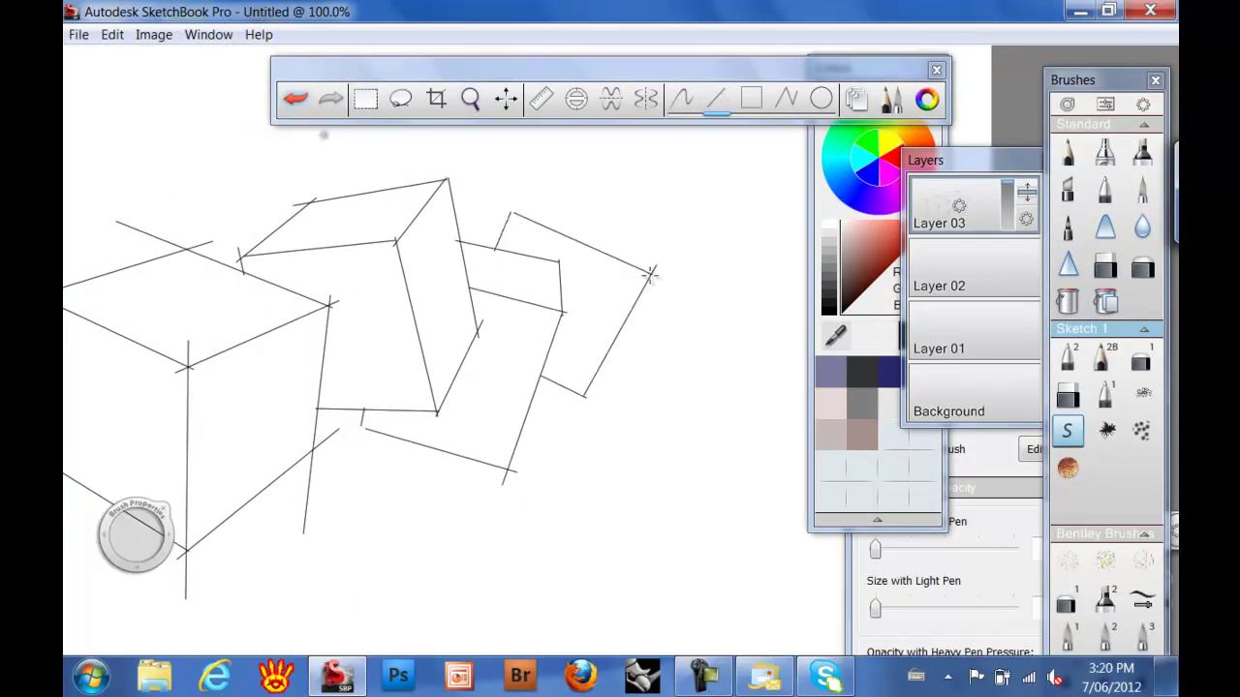
Zoom in to 212.1%, then back out to 117.5% to see the whole cube drawing
{"action": "left_click_drag", "start_coordinate": [416, 186], "coordinate": [507, 185]}
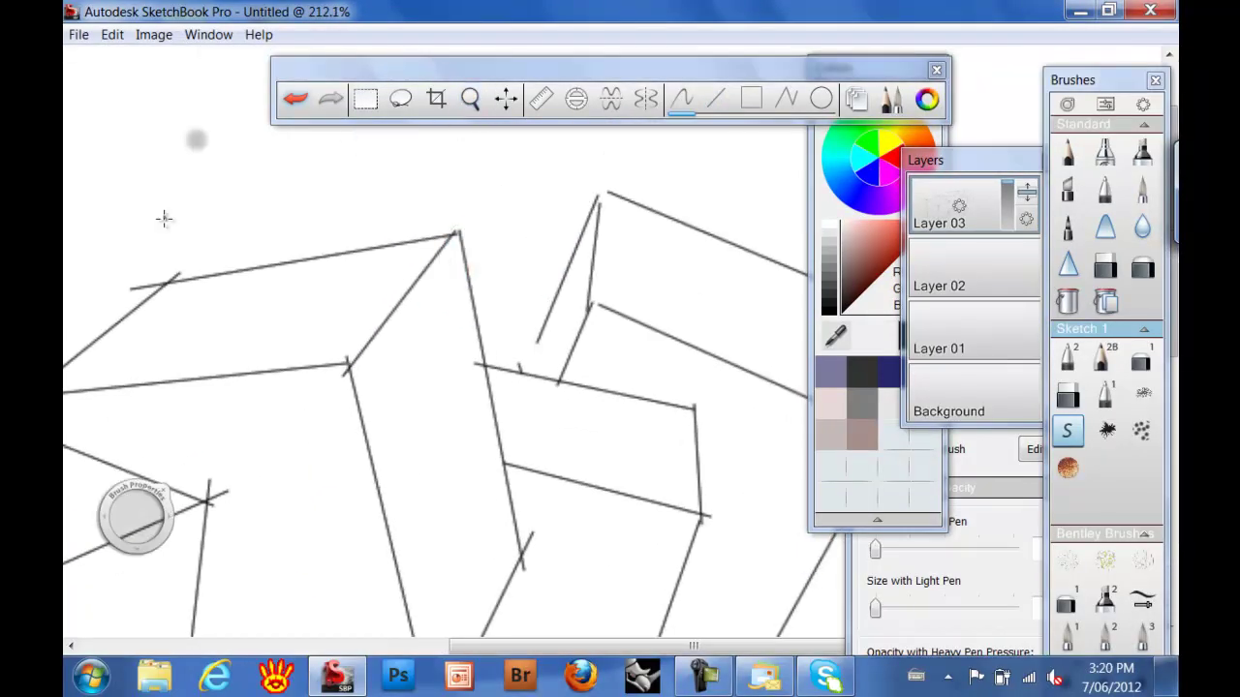
{"action": "scroll", "coordinate": [135, 513], "scroll_direction": "down", "scroll_amount": 3}
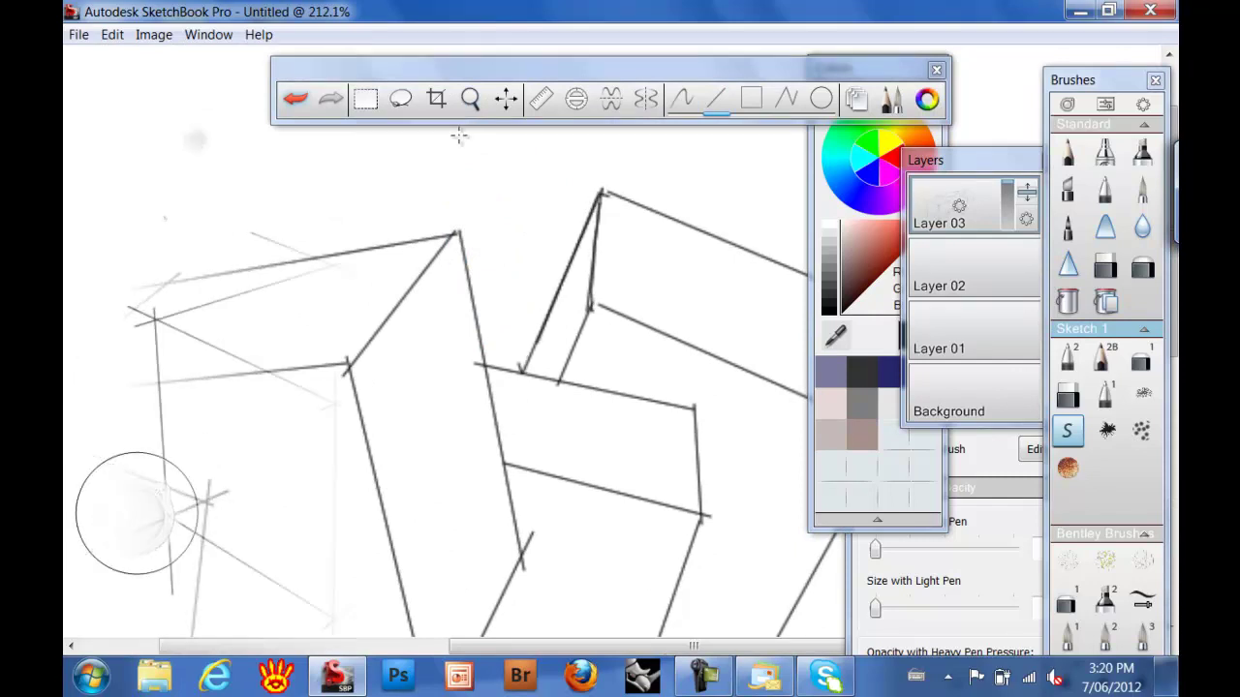
{"action": "left_click_drag", "start_coordinate": [136, 518], "coordinate": [165, 526]}
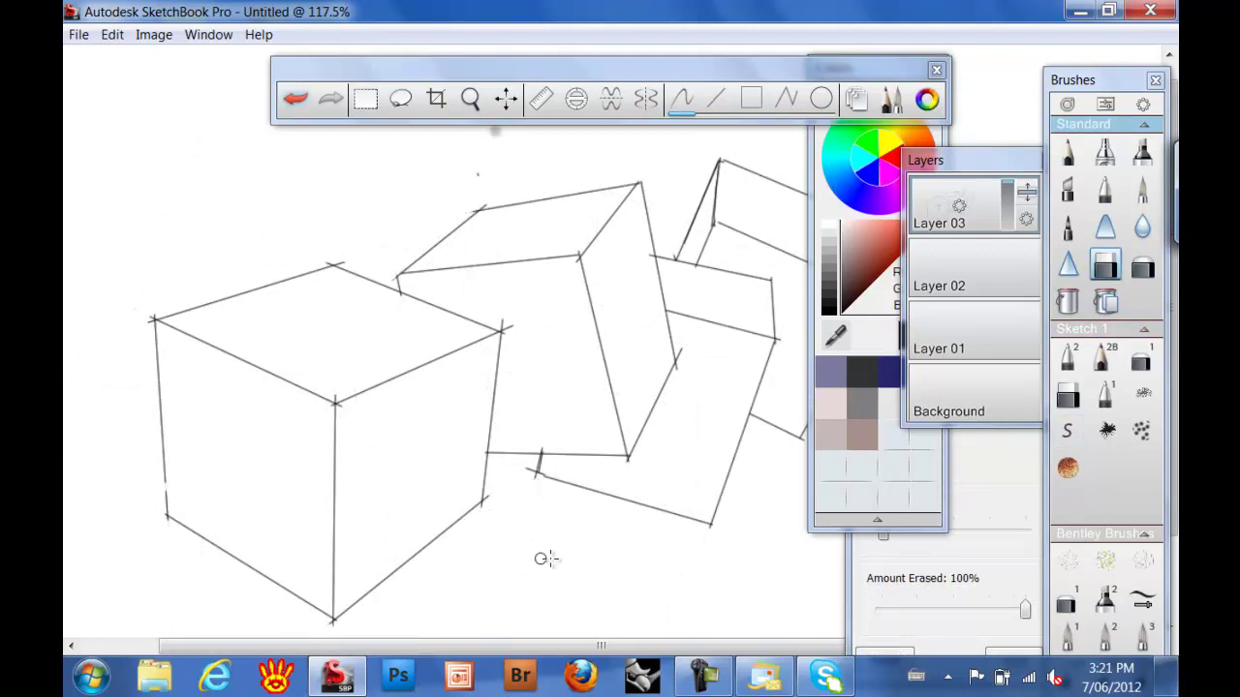
{"action": "scroll", "coordinate": [547, 559], "scroll_direction": "right", "scroll_amount": 3}
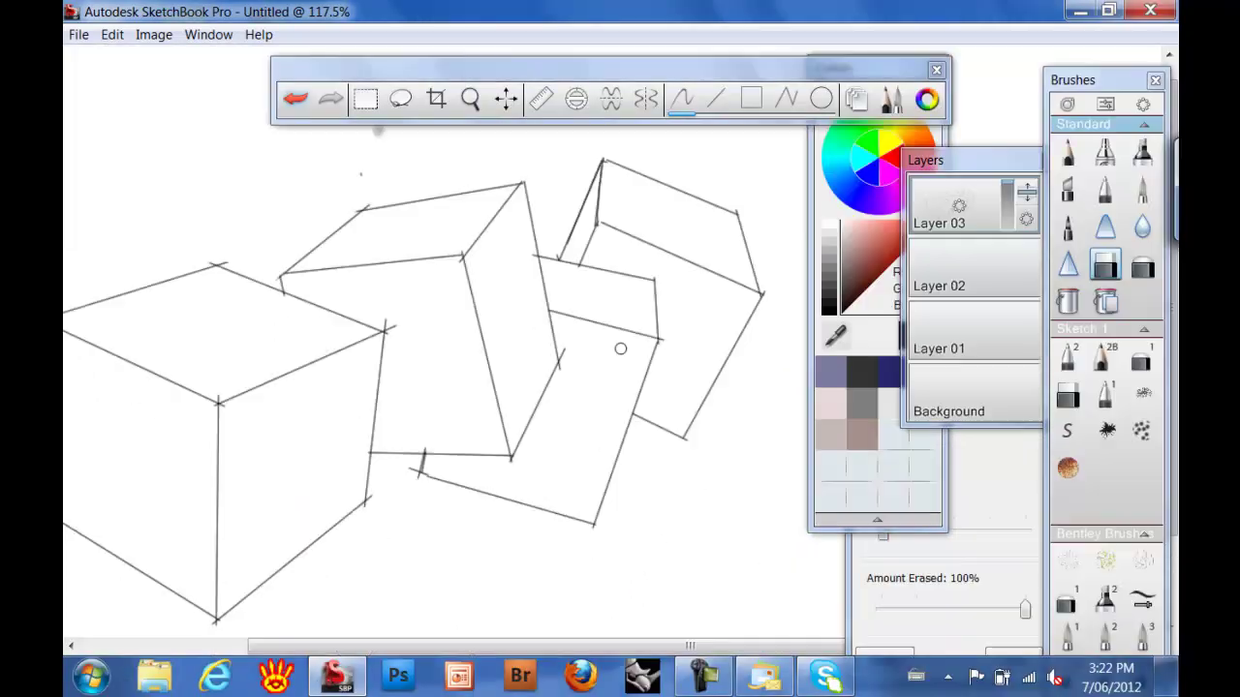
Save two red shades and a light pink as swatches in the Colors palette
{"action": "left_click", "coordinate": [833, 68]}
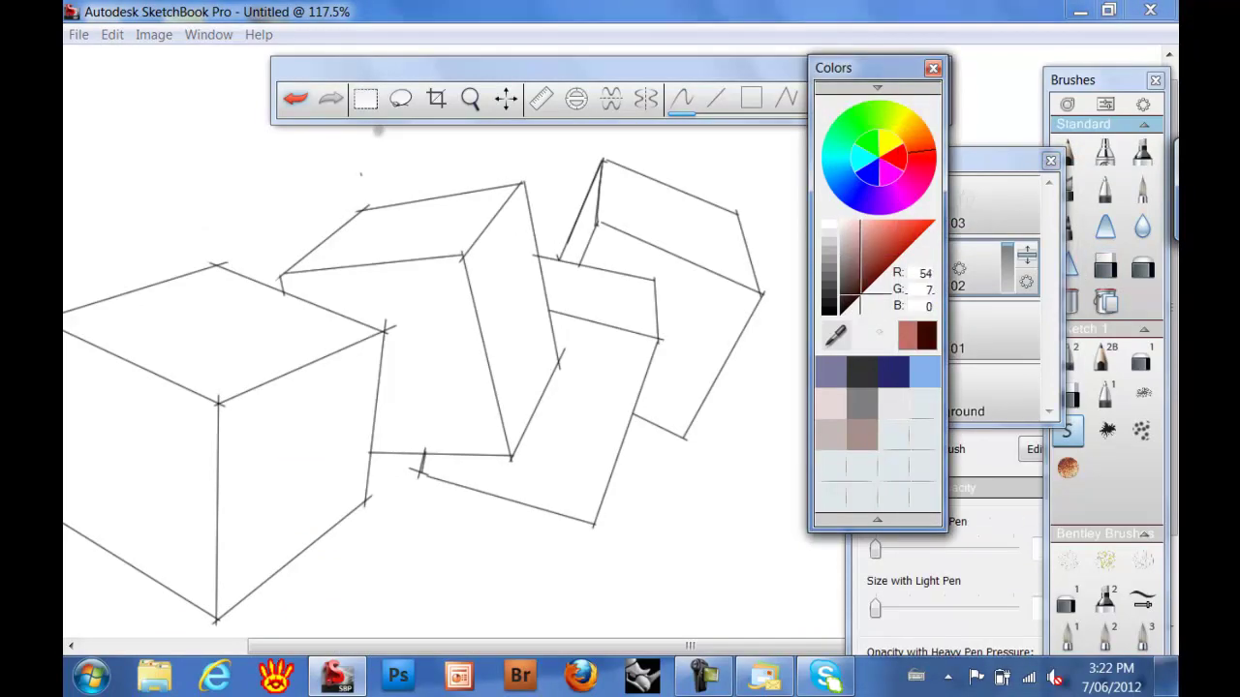
{"action": "left_click", "coordinate": [877, 281]}
{"action": "left_click_drag", "start_coordinate": [918, 335], "coordinate": [831, 468]}
{"action": "left_click", "coordinate": [893, 230]}
{"action": "left_click", "coordinate": [739, 259]}
{"action": "left_click_drag", "start_coordinate": [789, 411], "coordinate": [706, 606]}
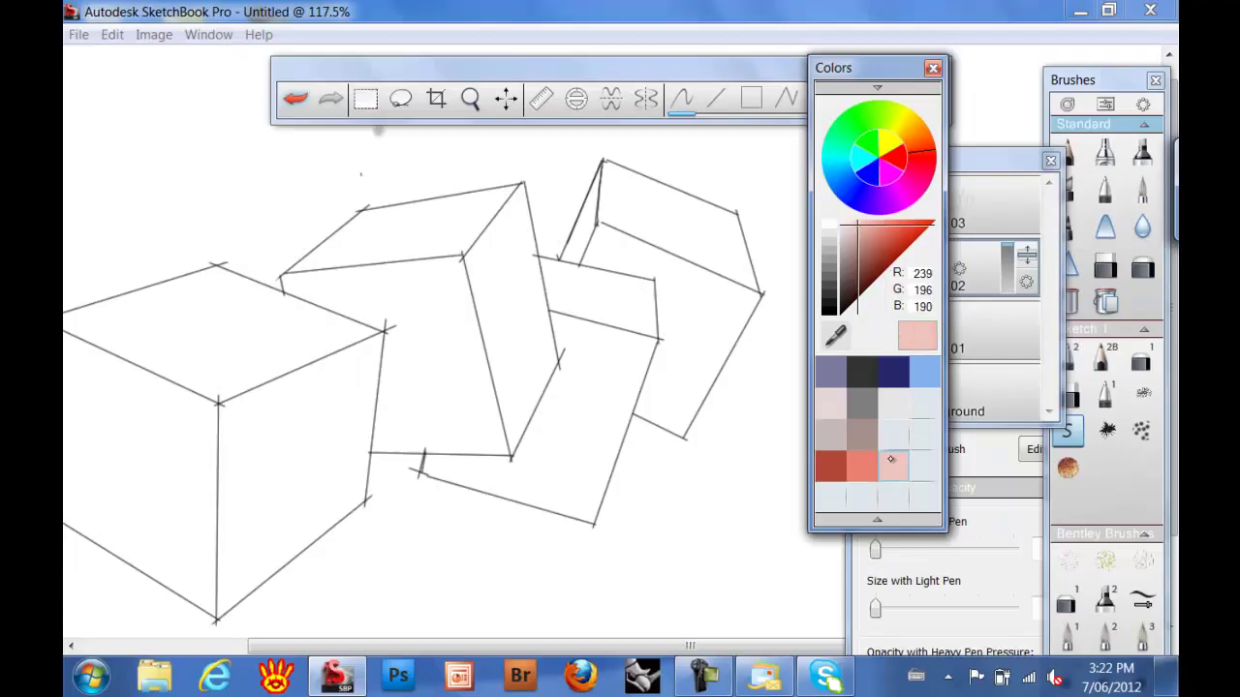
Fill the cubes' top faces with pink, covering gaps on the left cube's top
{"action": "left_click_drag", "start_coordinate": [304, 330], "coordinate": [261, 345]}
{"action": "mouse_move", "coordinate": [454, 451]}
{"action": "left_mouse_down"}
{"action": "mouse_move", "coordinate": [855, 254]}
{"action": "mouse_move", "coordinate": [897, 171]}
{"action": "mouse_move", "coordinate": [1225, 232]}
{"action": "left_mouse_up"}
{"action": "mouse_move", "coordinate": [417, 513]}
{"action": "left_mouse_down"}
{"action": "mouse_move", "coordinate": [595, 403]}
{"action": "mouse_move", "coordinate": [368, 319]}
{"action": "left_mouse_up"}
{"action": "mouse_move", "coordinate": [344, 535]}
{"action": "left_mouse_down"}
{"action": "mouse_move", "coordinate": [489, 538]}
{"action": "mouse_move", "coordinate": [823, 447]}
{"action": "left_mouse_up"}
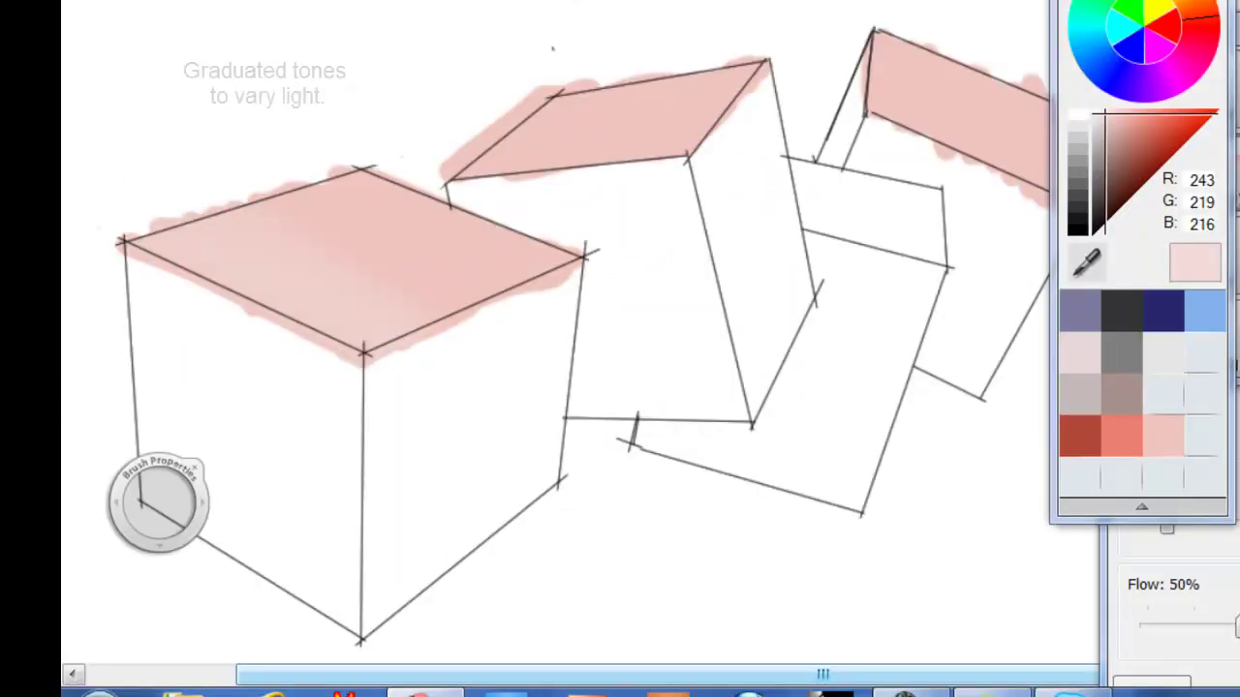
Paint paler pink graduated light across the left, middle and right cubes' tops
{"action": "left_click", "coordinate": [364, 297], "text": "alt"}
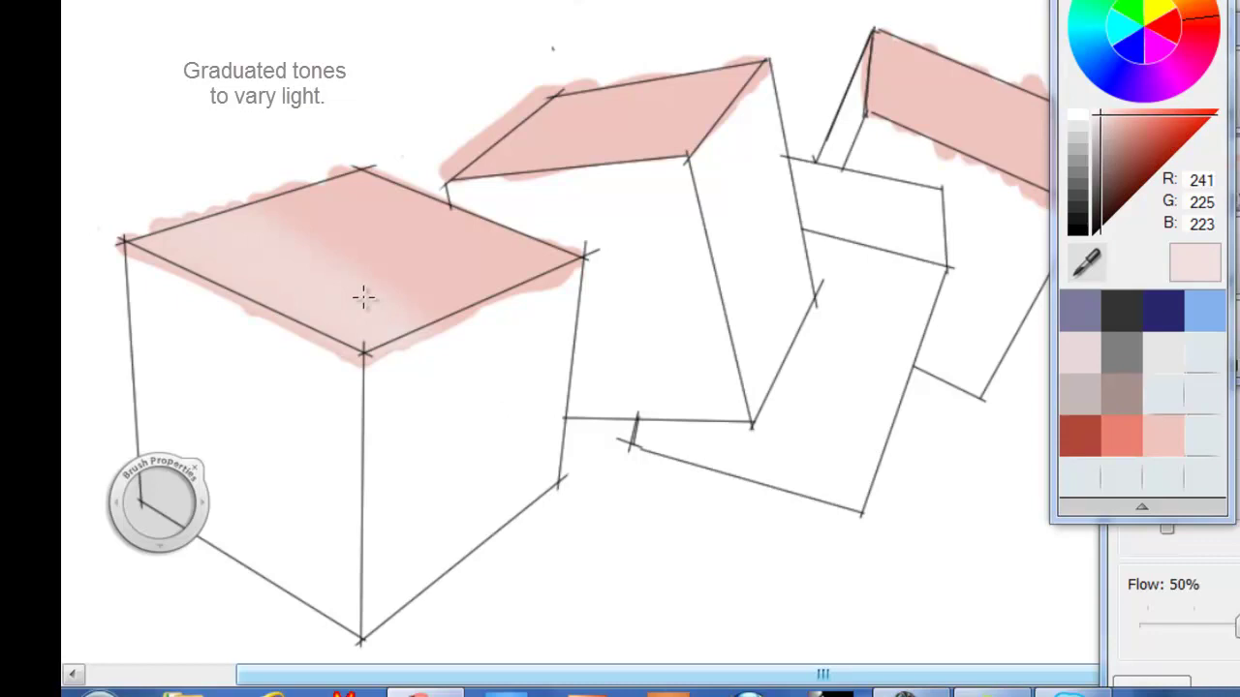
{"action": "left_click_drag", "start_coordinate": [349, 232], "coordinate": [269, 335]}
{"action": "left_click_drag", "start_coordinate": [455, 174], "coordinate": [688, 155]}
{"action": "left_click_drag", "start_coordinate": [886, 145], "coordinate": [881, 41]}
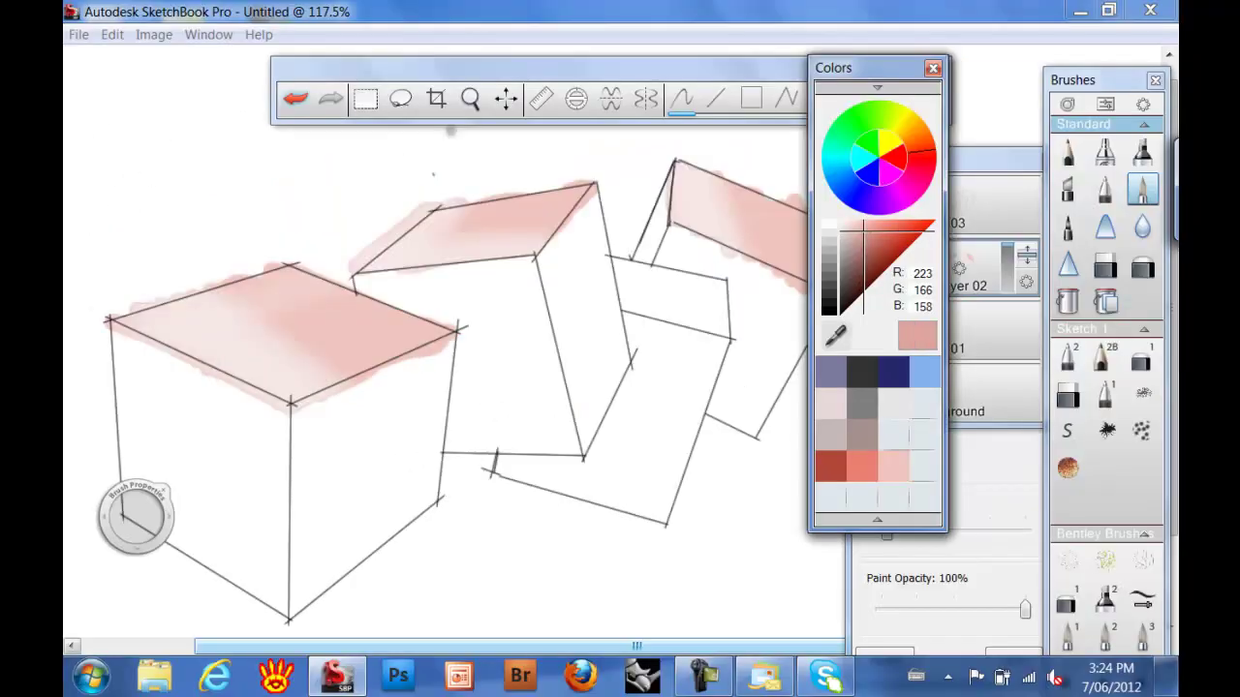
Paint the left, middle, lower and right cubes' side faces pink on Layer 02
{"action": "left_click", "coordinate": [988, 160]}
{"action": "mouse_move", "coordinate": [257, 426]}
{"action": "left_mouse_down"}
{"action": "mouse_move", "coordinate": [257, 533]}
{"action": "mouse_move", "coordinate": [146, 436]}
{"action": "mouse_move", "coordinate": [268, 418]}
{"action": "left_mouse_up"}
{"action": "left_click_drag", "start_coordinate": [479, 310], "coordinate": [558, 427]}
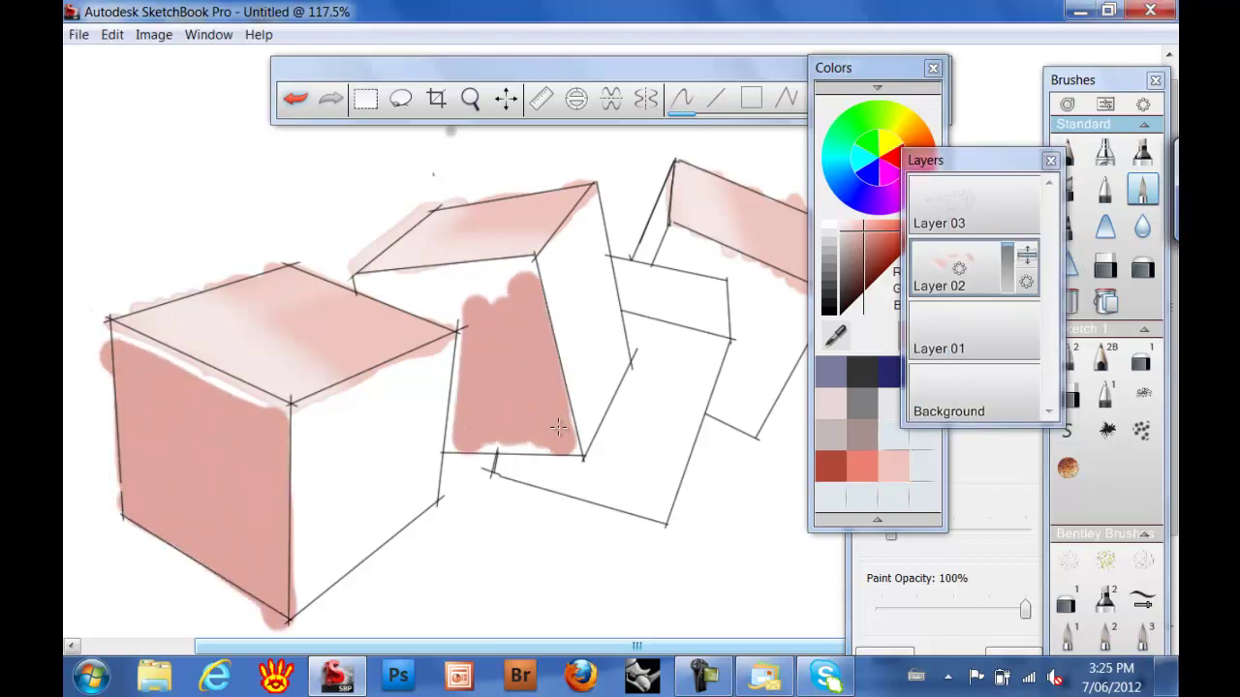
{"action": "mouse_move", "coordinate": [668, 344]}
{"action": "left_mouse_down"}
{"action": "mouse_move", "coordinate": [639, 513]}
{"action": "mouse_move", "coordinate": [491, 473]}
{"action": "left_mouse_up"}
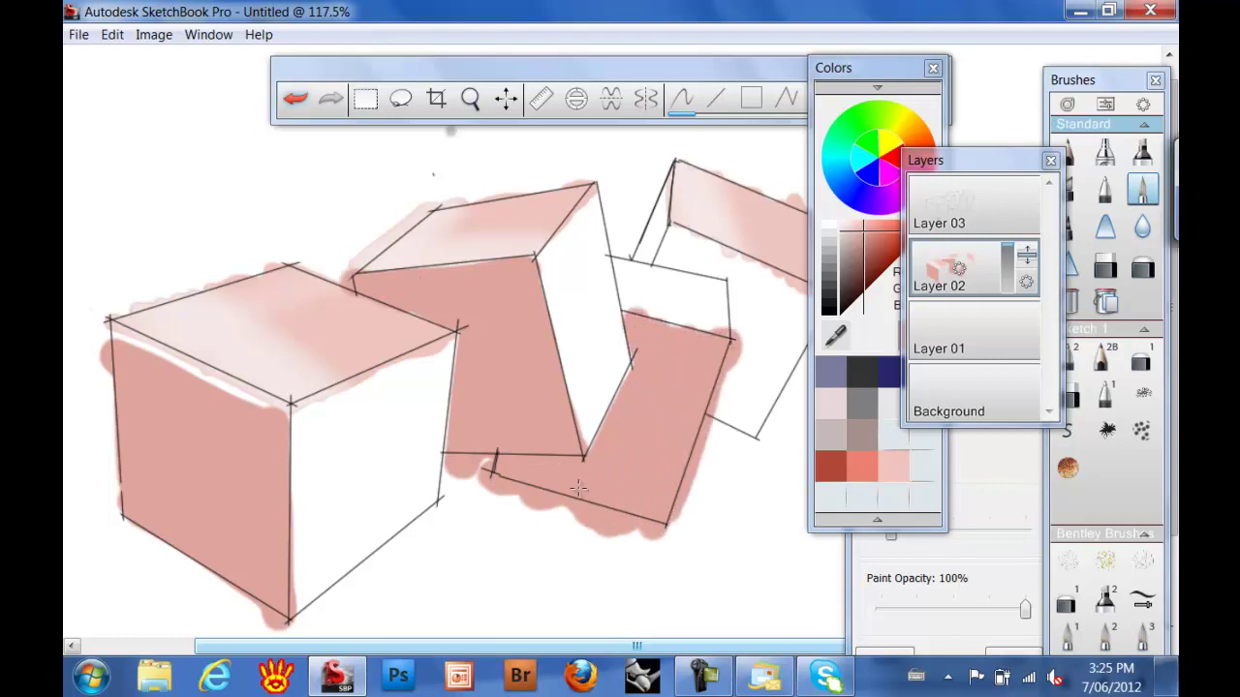
{"action": "left_click_drag", "start_coordinate": [578, 489], "coordinate": [502, 489]}
{"action": "left_click_drag", "start_coordinate": [755, 295], "coordinate": [683, 357]}
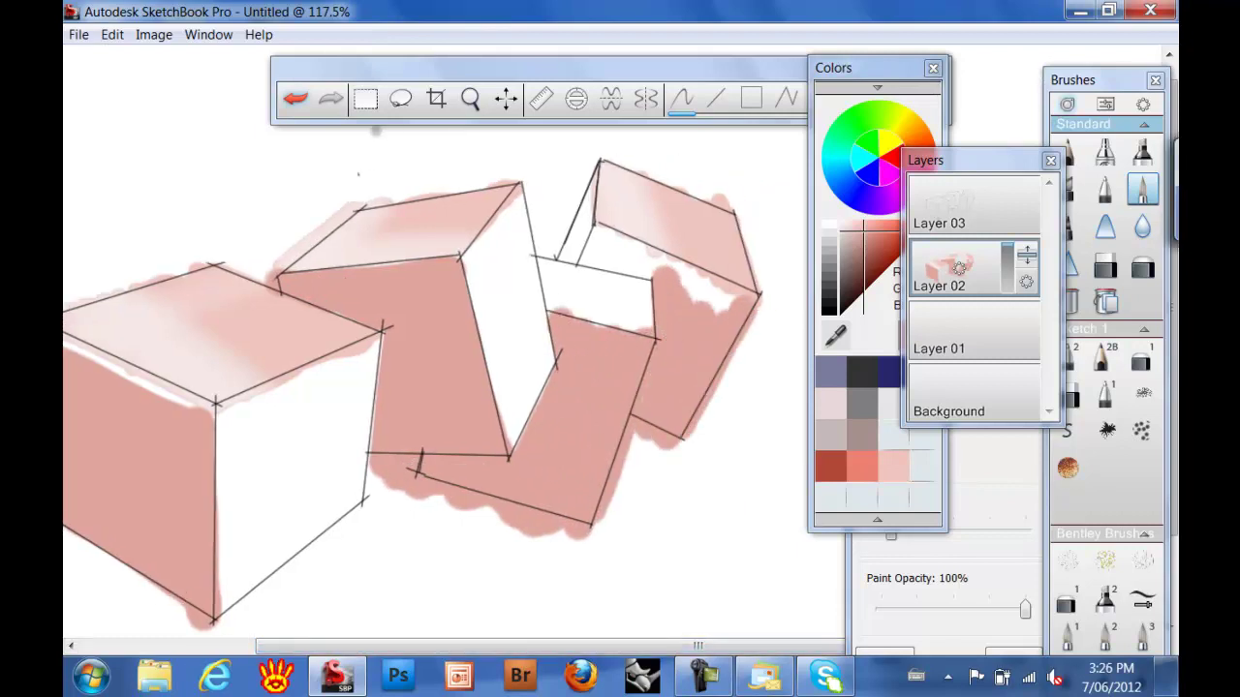
{"action": "left_click_drag", "start_coordinate": [523, 584], "coordinate": [423, 594]}
{"action": "left_click_drag", "start_coordinate": [731, 310], "coordinate": [703, 279]}
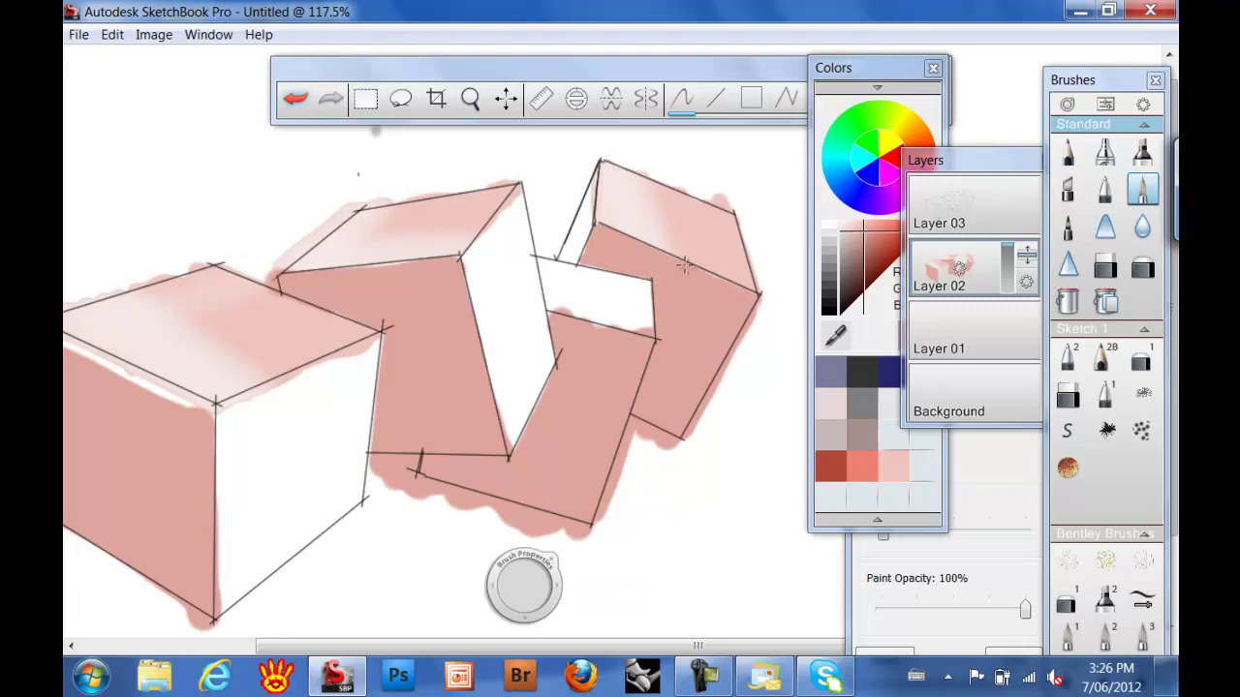
{"action": "key", "text": "shift"}
{"action": "left_click_drag", "start_coordinate": [337, 269], "coordinate": [519, 277]}
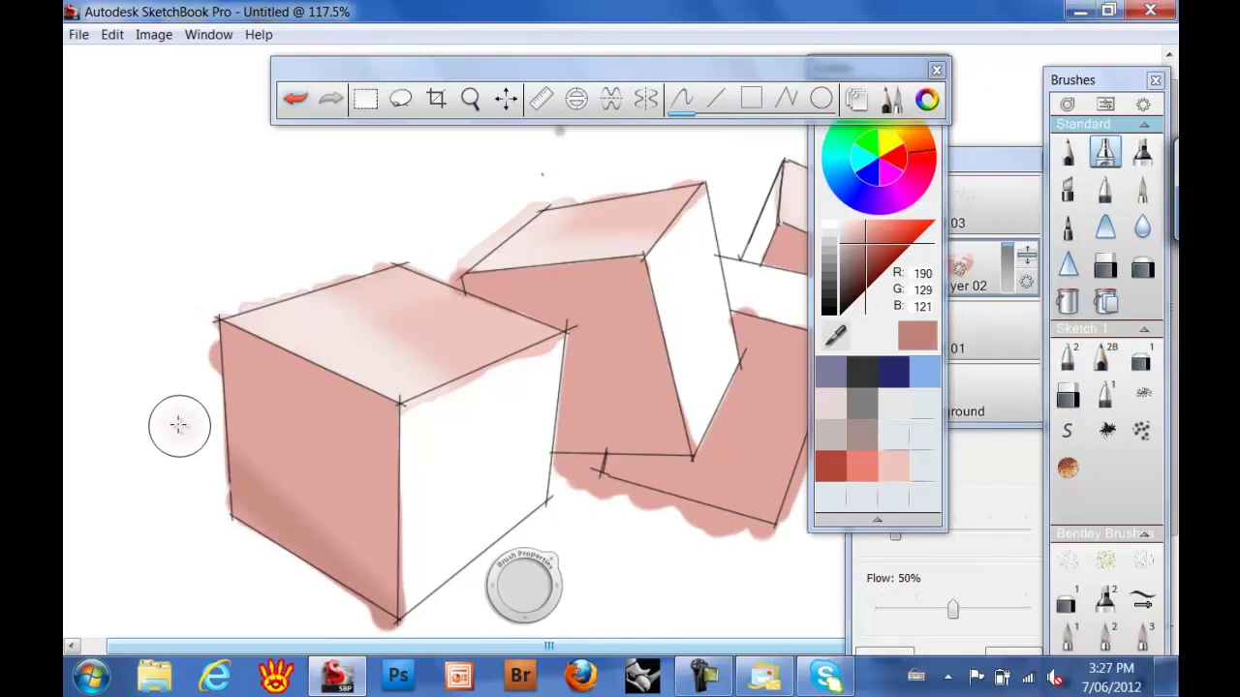
Shade the middle cube's front and right faces darker and fill the remaining white faces with darker pink marker
{"action": "left_click_drag", "start_coordinate": [590, 443], "coordinate": [616, 439]}
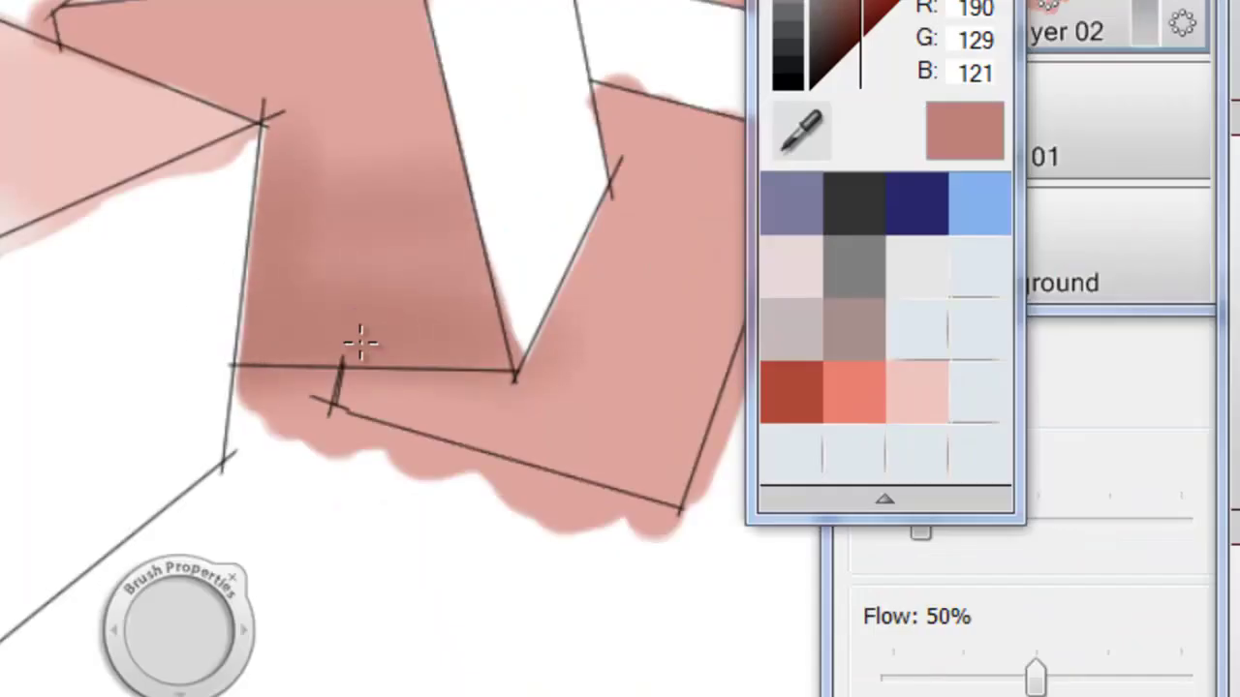
{"action": "mouse_move", "coordinate": [331, 411]}
{"action": "left_mouse_down"}
{"action": "mouse_move", "coordinate": [679, 372]}
{"action": "mouse_move", "coordinate": [625, 465]}
{"action": "left_mouse_up"}
{"action": "left_click_drag", "start_coordinate": [725, 414], "coordinate": [746, 373]}
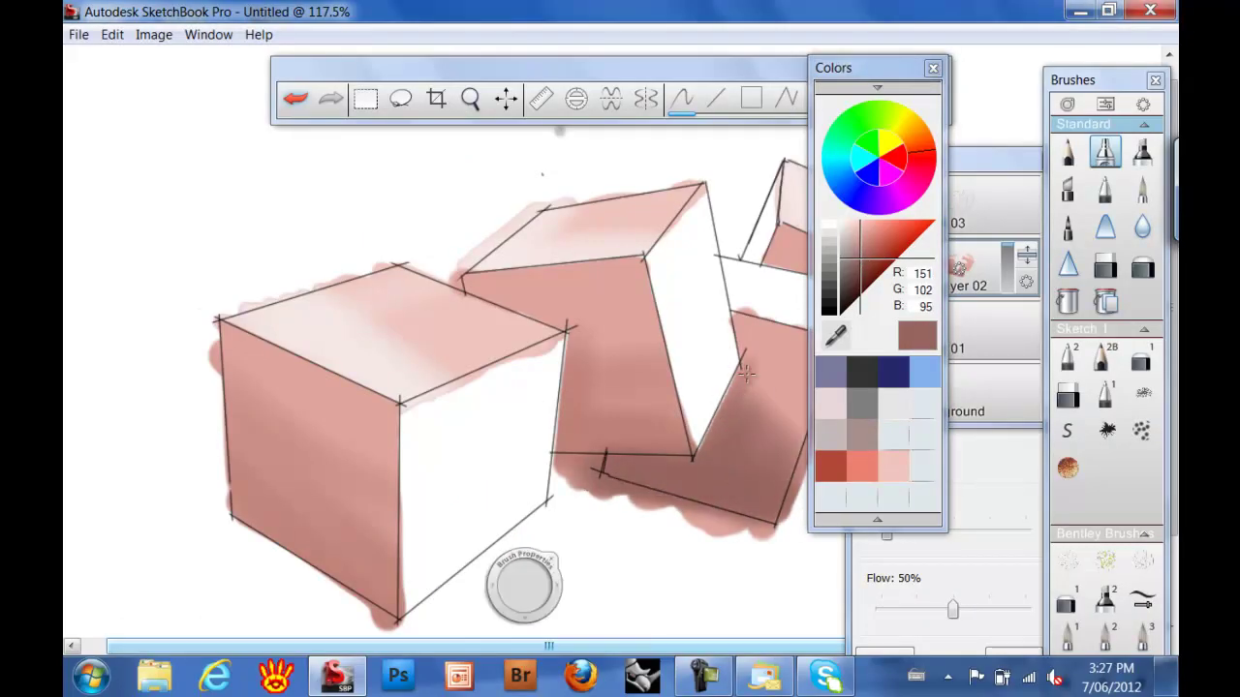
{"action": "left_click", "coordinate": [1142, 190]}
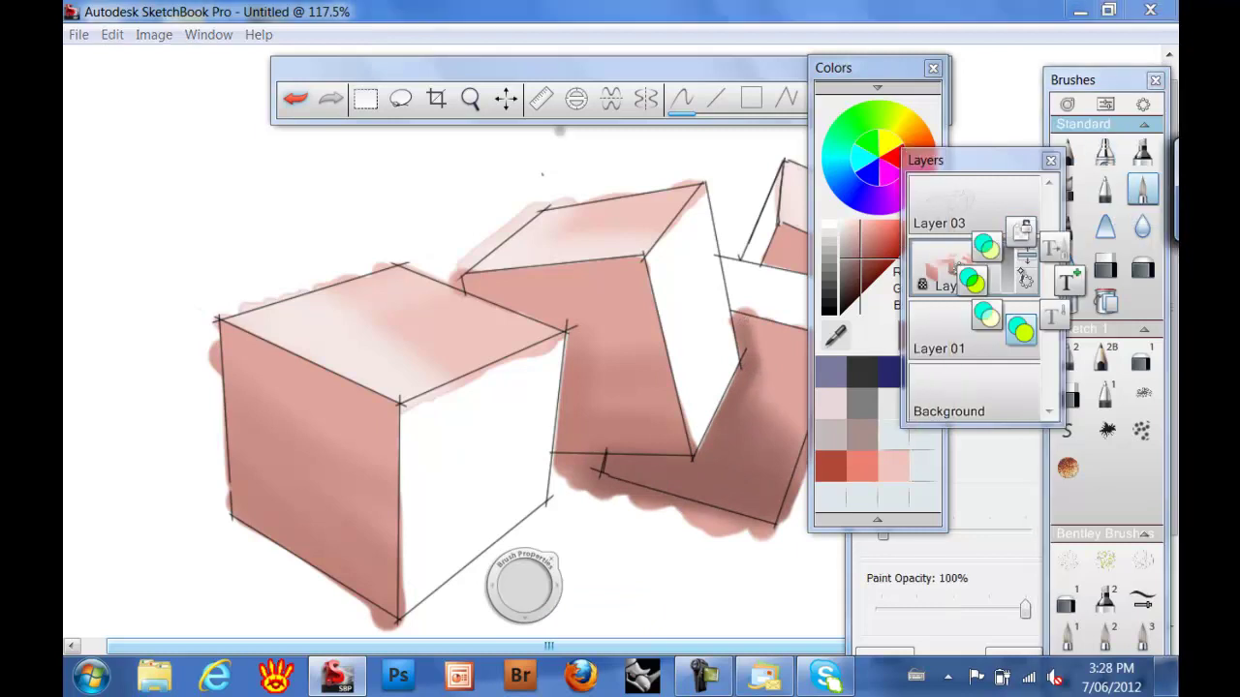
{"action": "left_click_drag", "start_coordinate": [523, 586], "coordinate": [548, 553]}
{"action": "mouse_move", "coordinate": [495, 456]}
{"action": "left_mouse_down"}
{"action": "mouse_move", "coordinate": [455, 465]}
{"action": "mouse_move", "coordinate": [436, 426]}
{"action": "mouse_move", "coordinate": [417, 543]}
{"action": "left_mouse_up"}
{"action": "mouse_move", "coordinate": [693, 252]}
{"action": "left_mouse_down"}
{"action": "mouse_move", "coordinate": [687, 381]}
{"action": "mouse_move", "coordinate": [676, 307]}
{"action": "left_mouse_up"}
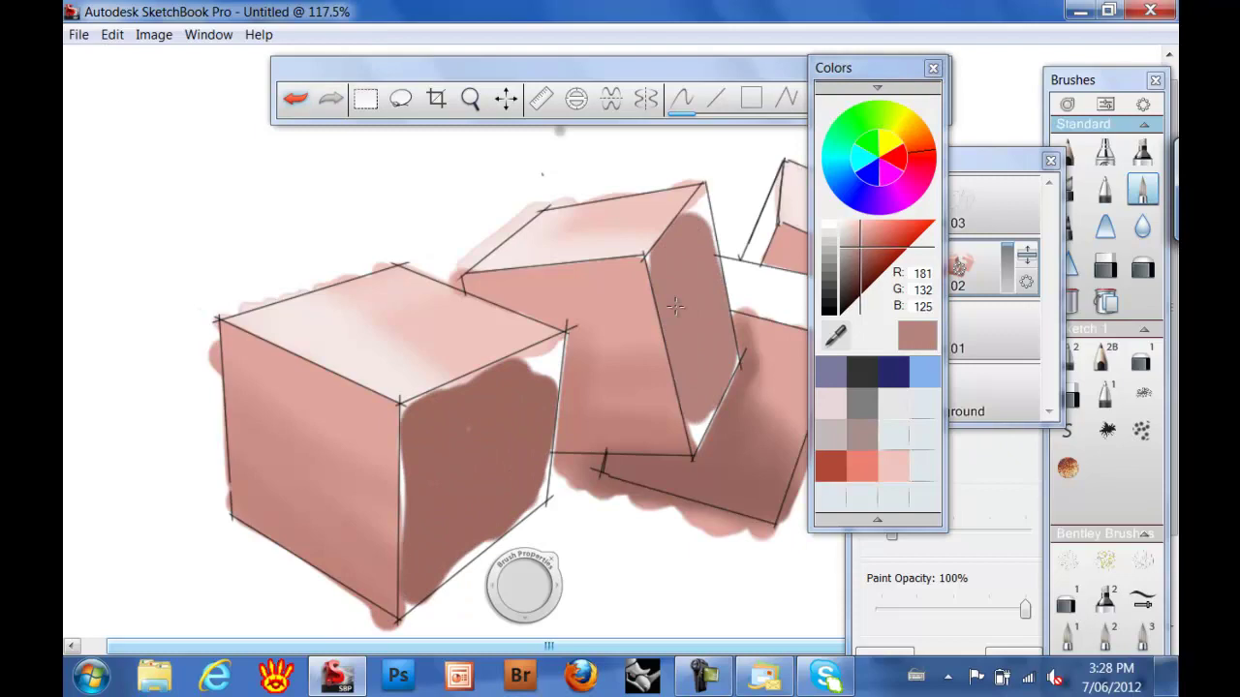
Zoom in on the middle cubes and fill the white gap between them with eyedropper-sampled pink
{"action": "left_click", "coordinate": [469, 98]}
{"action": "mouse_move", "coordinate": [429, 165]}
{"action": "left_mouse_down"}
{"action": "mouse_move", "coordinate": [631, 243]}
{"action": "mouse_move", "coordinate": [615, 147]}
{"action": "left_mouse_up"}
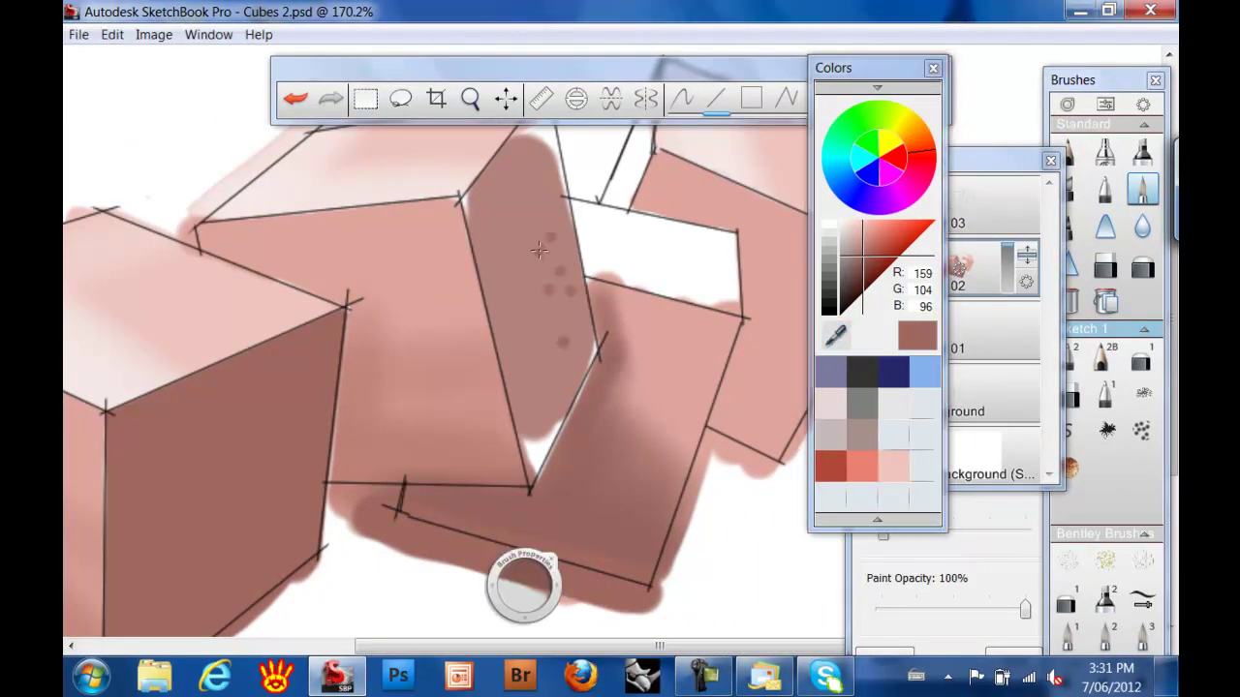
{"action": "key", "text": "alt"}
{"action": "left_click", "coordinate": [528, 253], "text": "alt"}
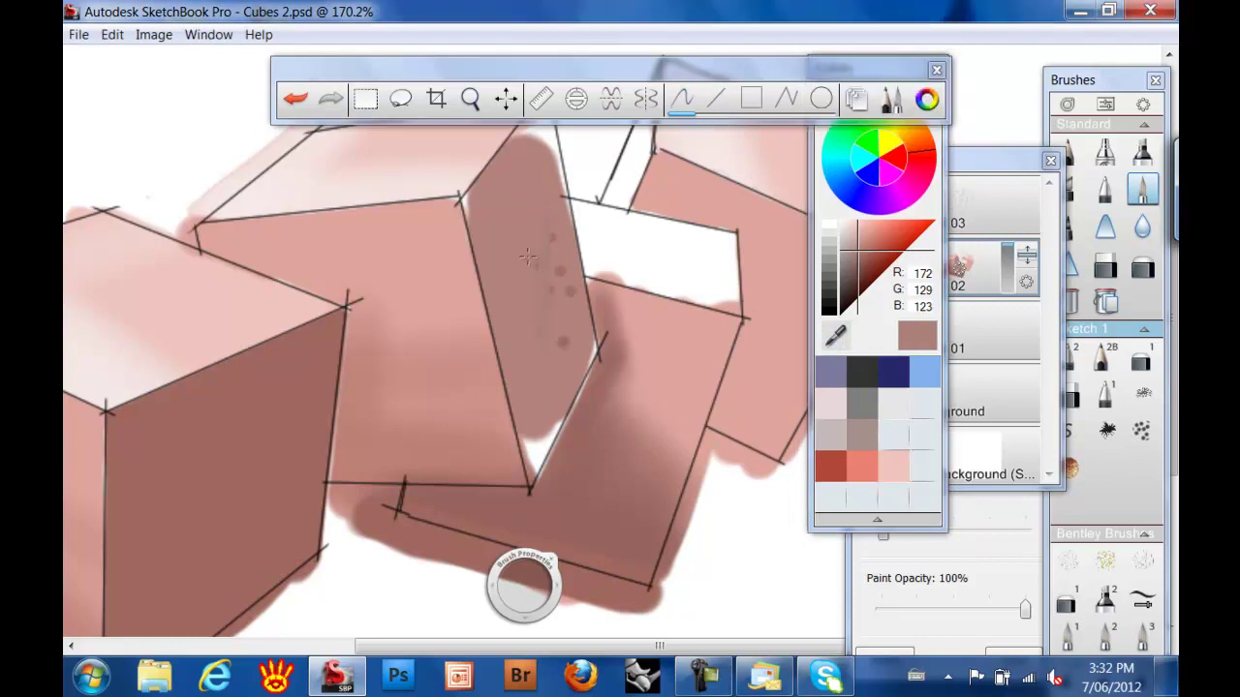
{"action": "scroll", "coordinate": [468, 201], "scroll_direction": "up", "scroll_amount": 3}
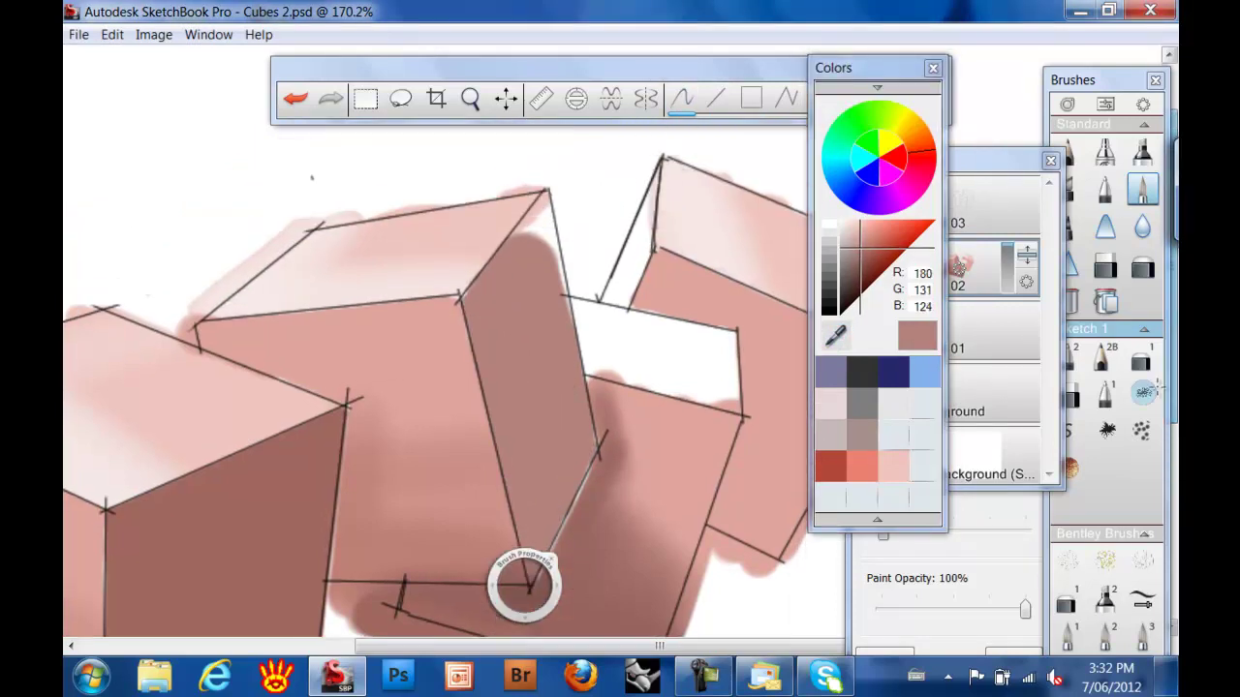
{"action": "left_click", "coordinate": [593, 374], "text": "alt"}
{"action": "mouse_move", "coordinate": [609, 343]}
{"action": "left_mouse_down"}
{"action": "mouse_move", "coordinate": [707, 394]}
{"action": "mouse_move", "coordinate": [617, 374]}
{"action": "mouse_move", "coordinate": [643, 321]}
{"action": "left_mouse_up"}
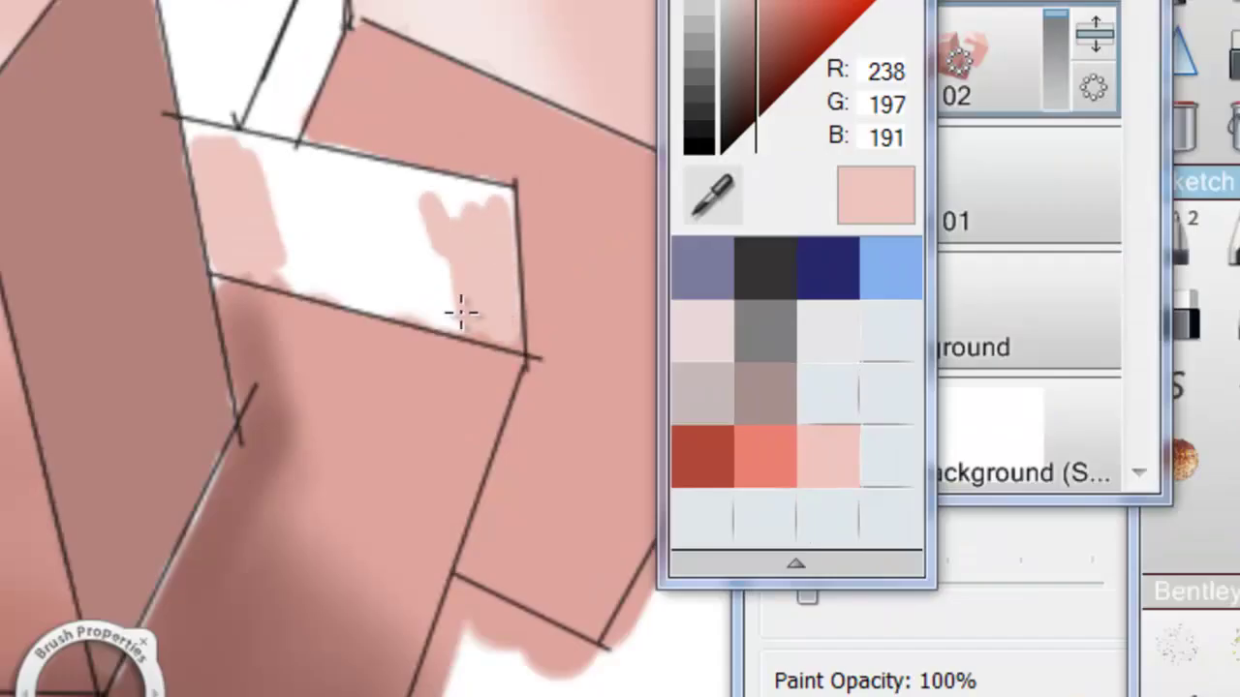
{"action": "left_click", "coordinate": [220, 288], "text": "alt"}
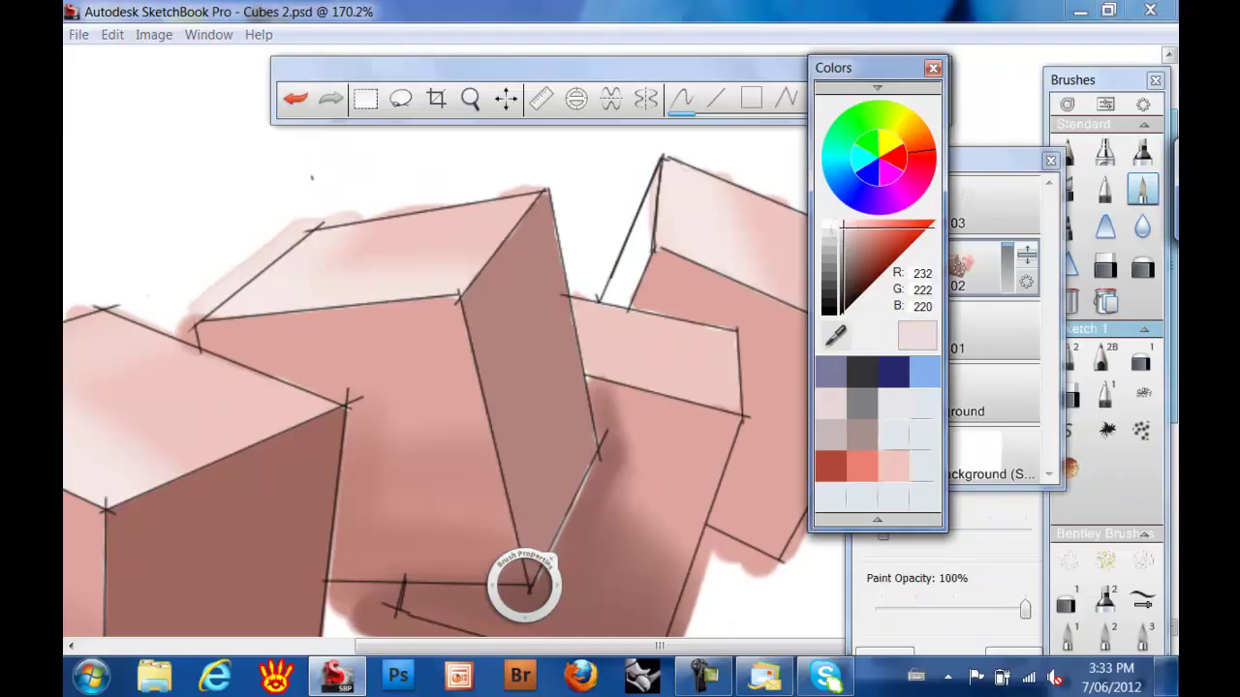
Erase pink overpaint past the cubes' lower edges and corner with the Eraser, trimming straight along edges
{"action": "key", "text": "e"}
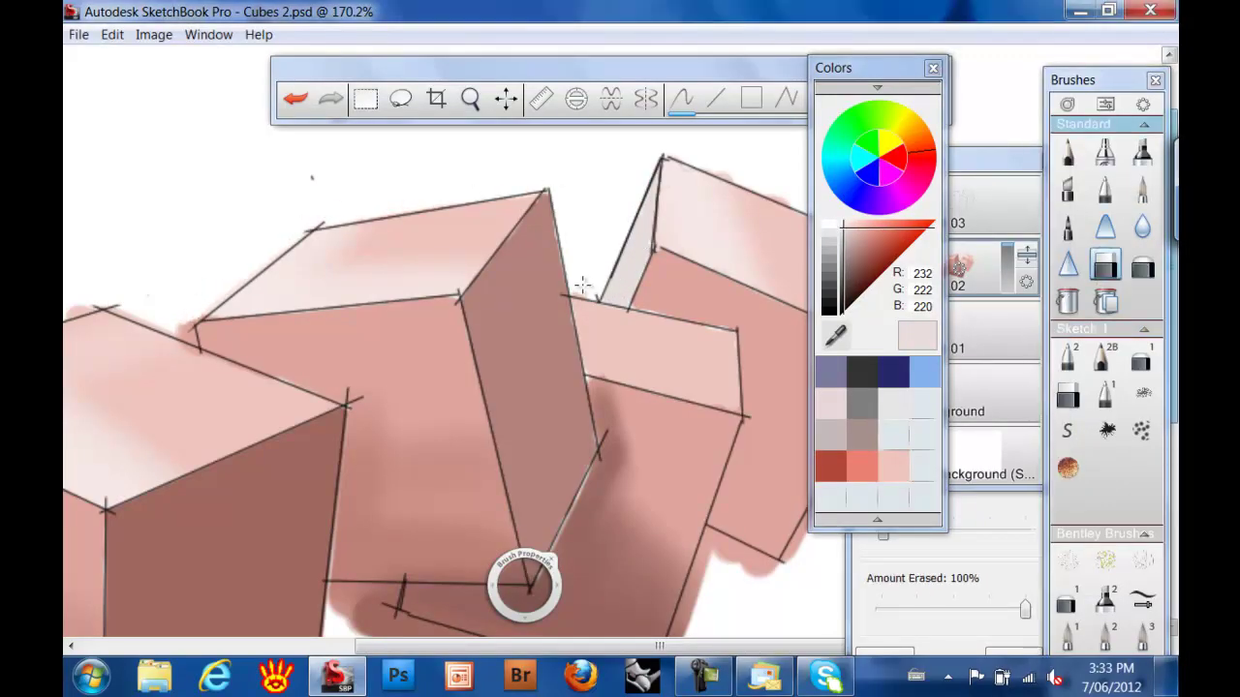
{"action": "scroll", "coordinate": [603, 465], "scroll_direction": "right", "scroll_amount": 5}
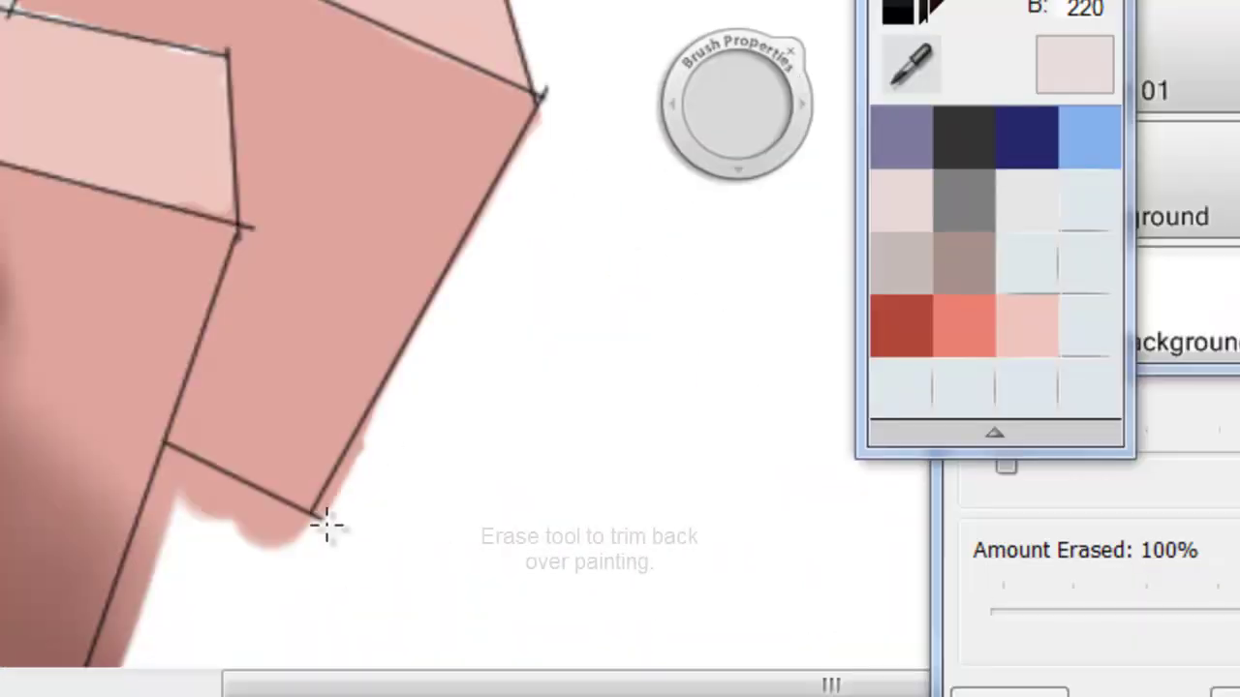
{"action": "left_click_drag", "start_coordinate": [551, 559], "coordinate": [476, 552]}
{"action": "scroll", "coordinate": [473, 434], "scroll_direction": "down", "scroll_amount": 3}
{"action": "left_click_drag", "start_coordinate": [475, 377], "coordinate": [428, 529]}
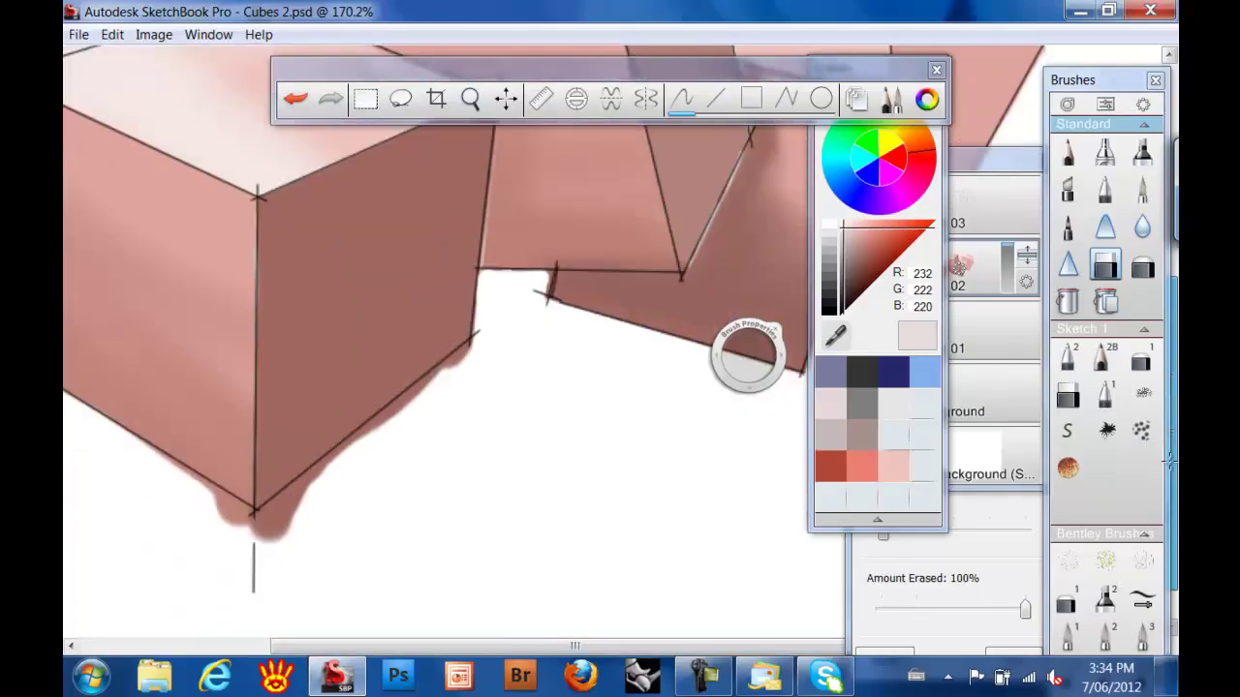
{"action": "left_click_drag", "start_coordinate": [386, 409], "coordinate": [448, 355]}
{"action": "left_click_drag", "start_coordinate": [87, 407], "coordinate": [89, 407]}
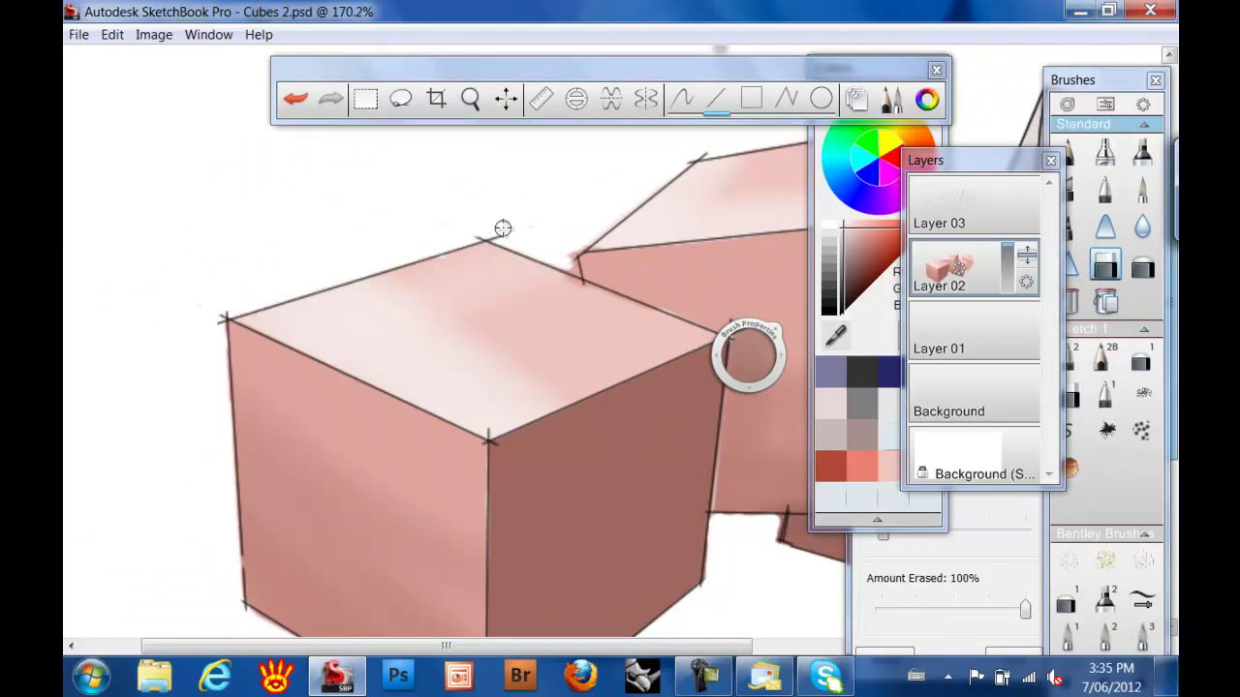
{"action": "left_click_drag", "start_coordinate": [503, 229], "coordinate": [707, 290]}
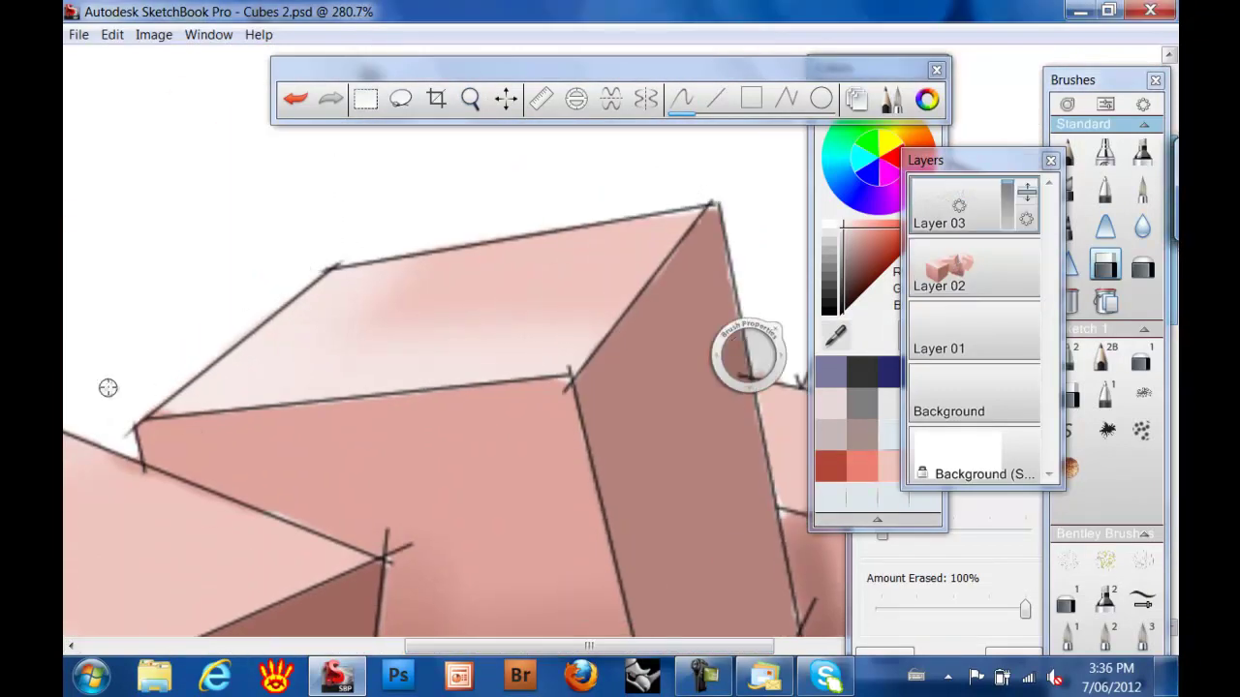
Sample the neighbouring face colour and paint over the light edge line in darker pink
{"action": "mouse_move", "coordinate": [107, 387]}
{"action": "left_mouse_down"}
{"action": "mouse_move", "coordinate": [226, 194]}
{"action": "mouse_move", "coordinate": [207, 138]}
{"action": "left_mouse_up"}
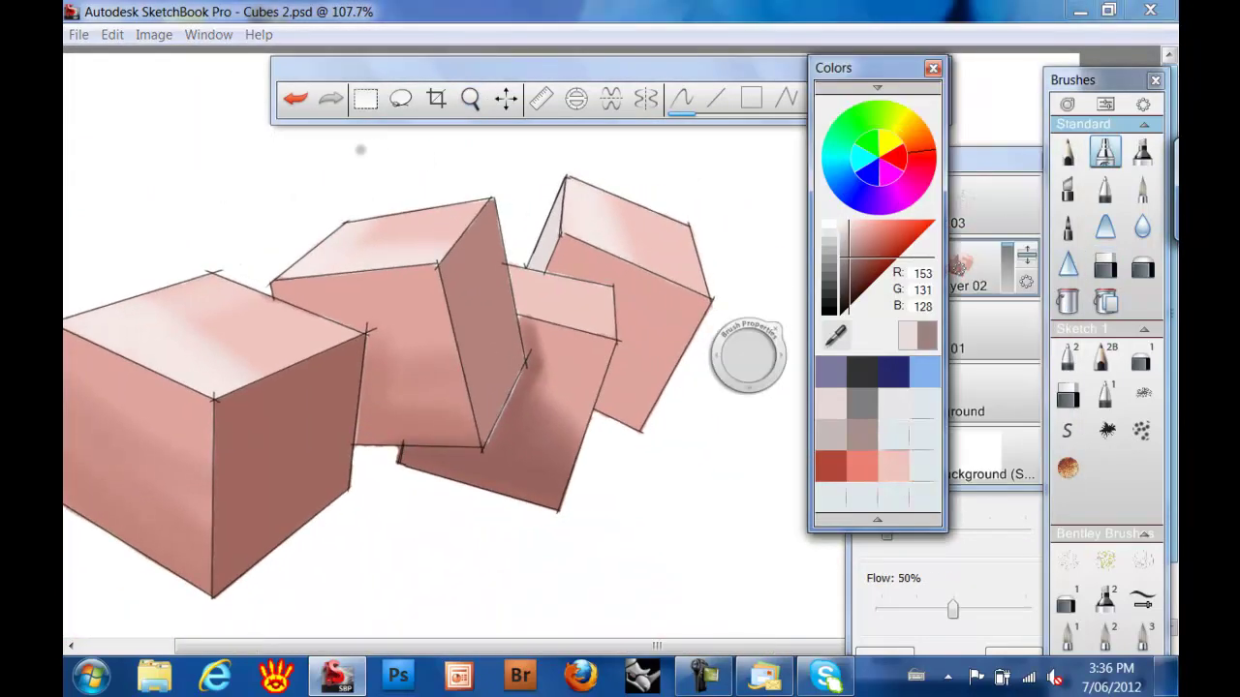
{"action": "left_click", "coordinate": [292, 471], "text": "alt"}
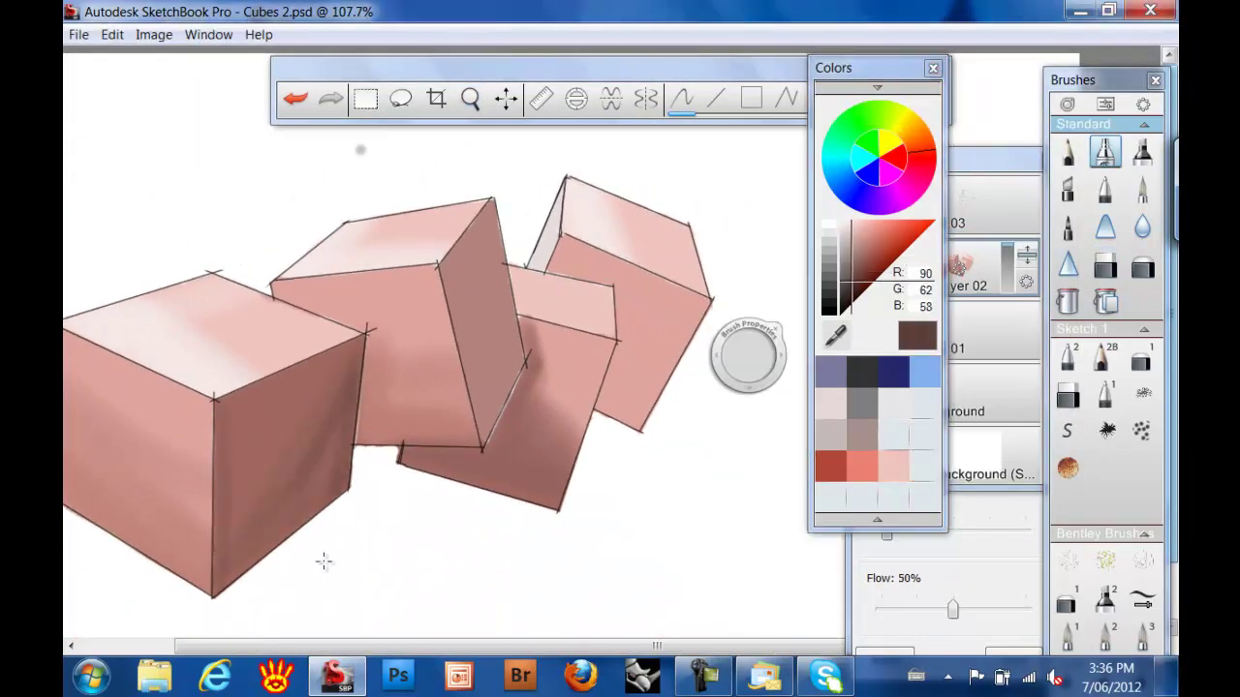
{"action": "left_click", "coordinate": [358, 437], "text": "alt"}
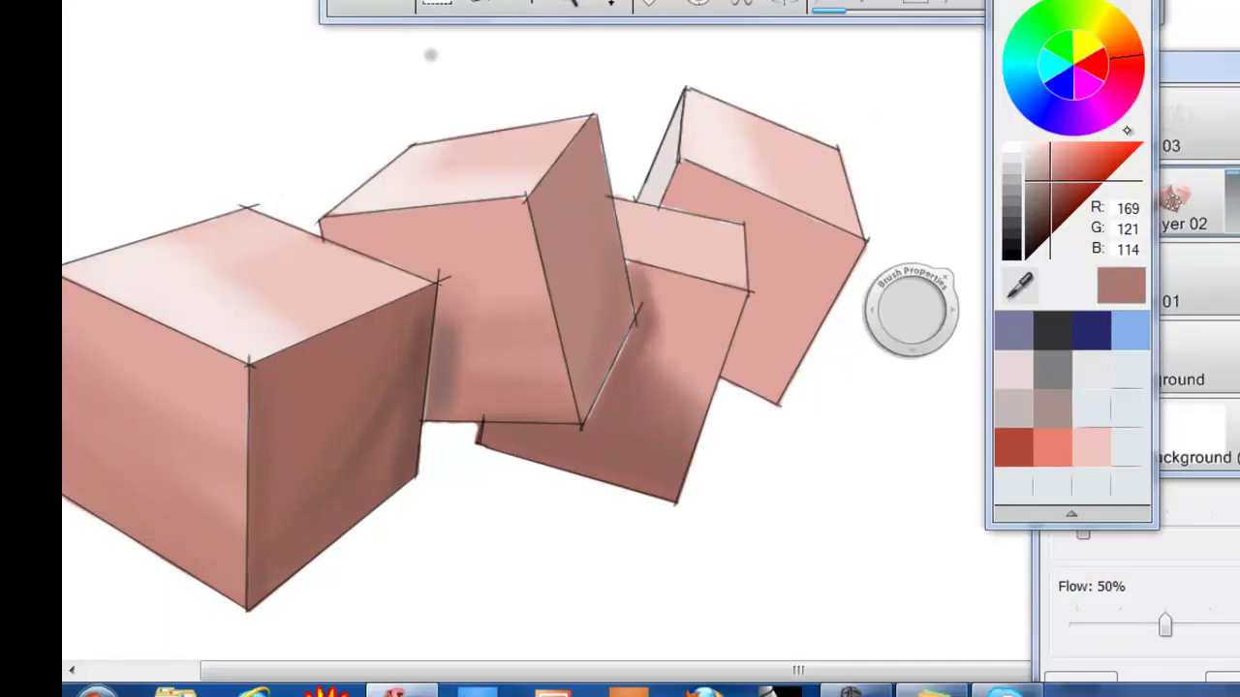
{"action": "left_click_drag", "start_coordinate": [493, 185], "coordinate": [547, 184]}
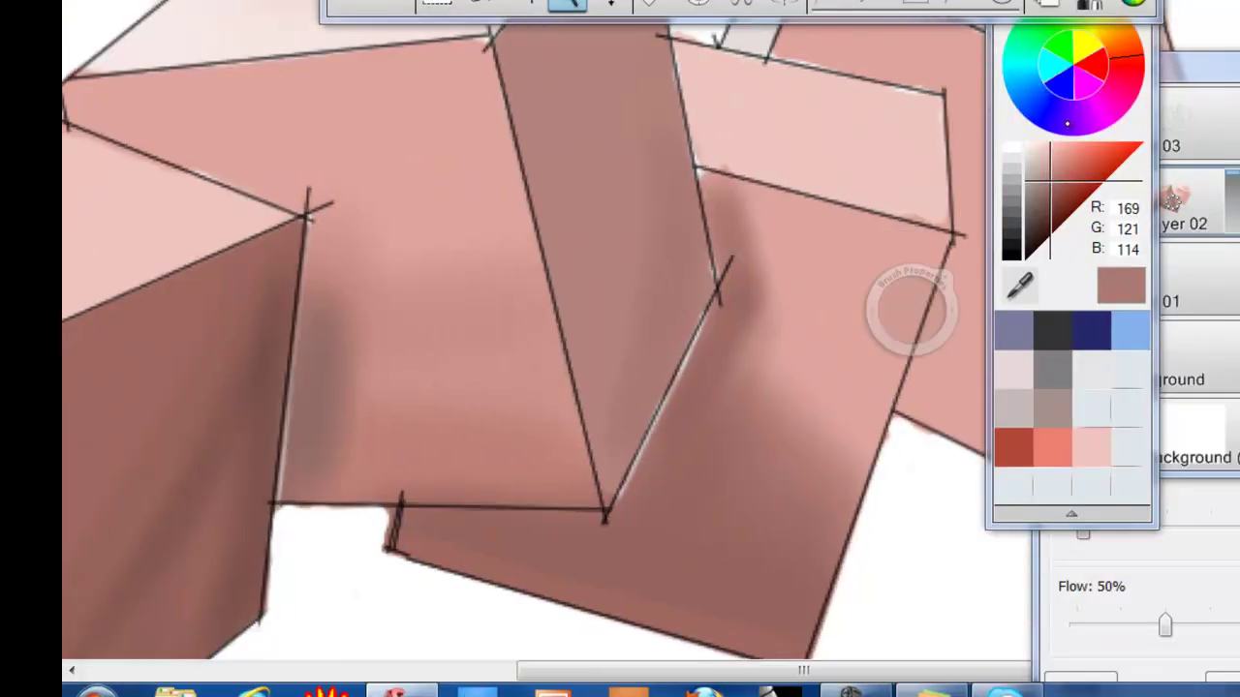
{"action": "left_click", "coordinate": [710, 329], "text": "alt"}
{"action": "left_click_drag", "start_coordinate": [652, 465], "coordinate": [714, 304]}
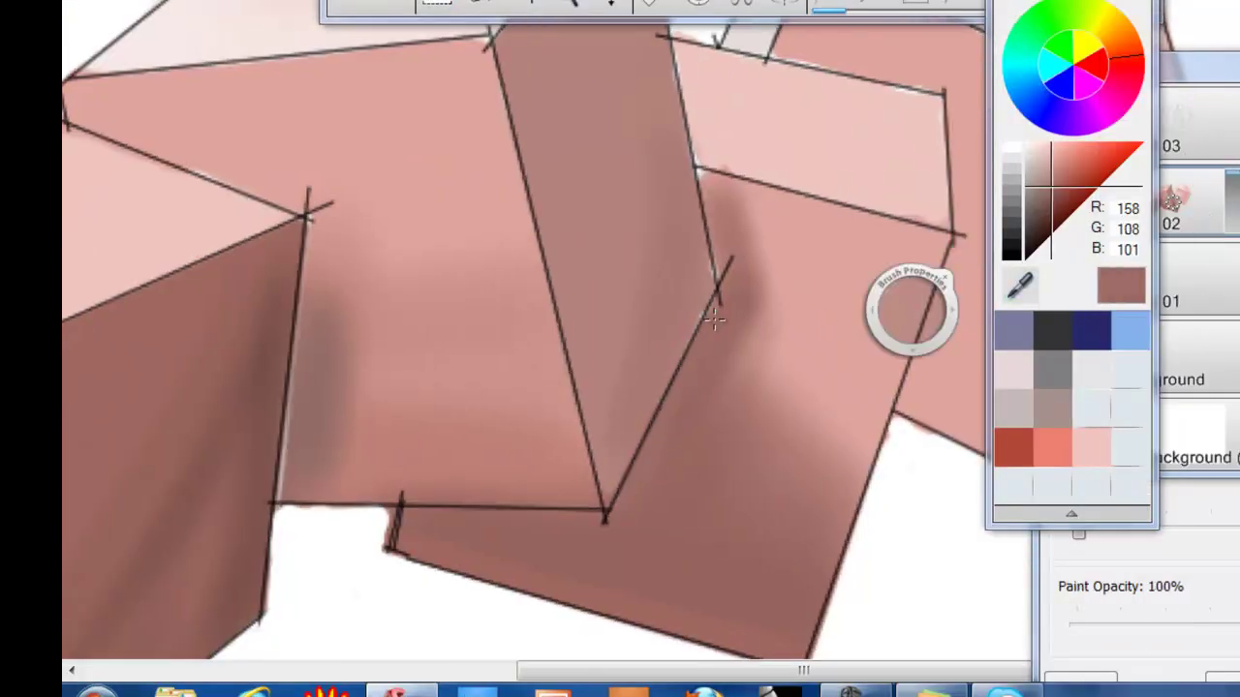
Paint pale pink lines along the lit face edges and fade Layer 03's dark sketch lines
{"action": "left_click", "coordinate": [722, 241], "text": "alt"}
{"action": "left_click", "coordinate": [292, 431], "text": "alt"}
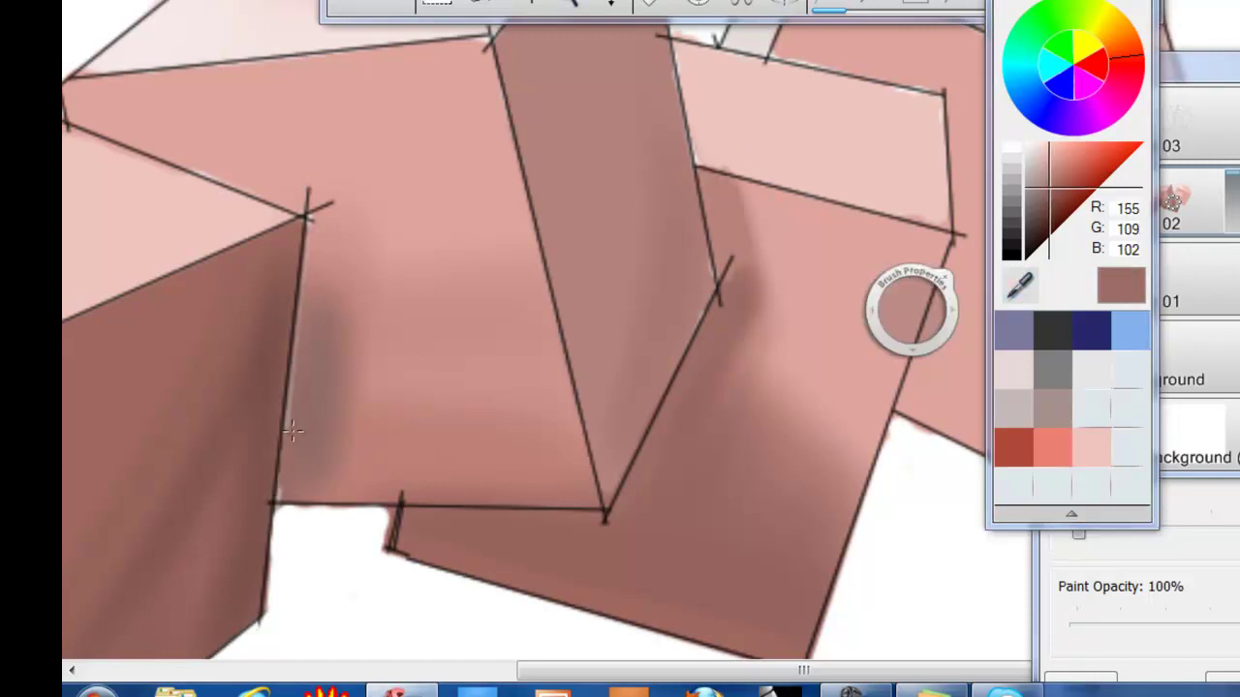
{"action": "left_click", "coordinate": [919, 214], "text": "alt"}
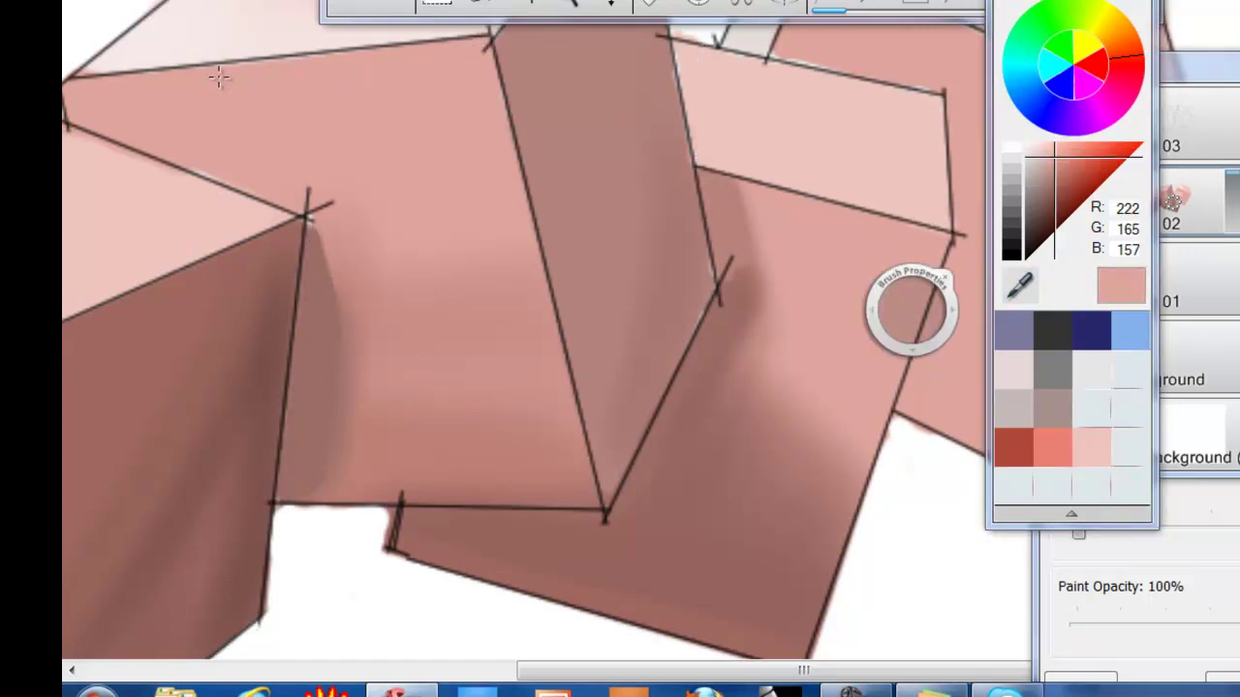
{"action": "scroll", "coordinate": [218, 78], "scroll_direction": "down", "scroll_amount": 3}
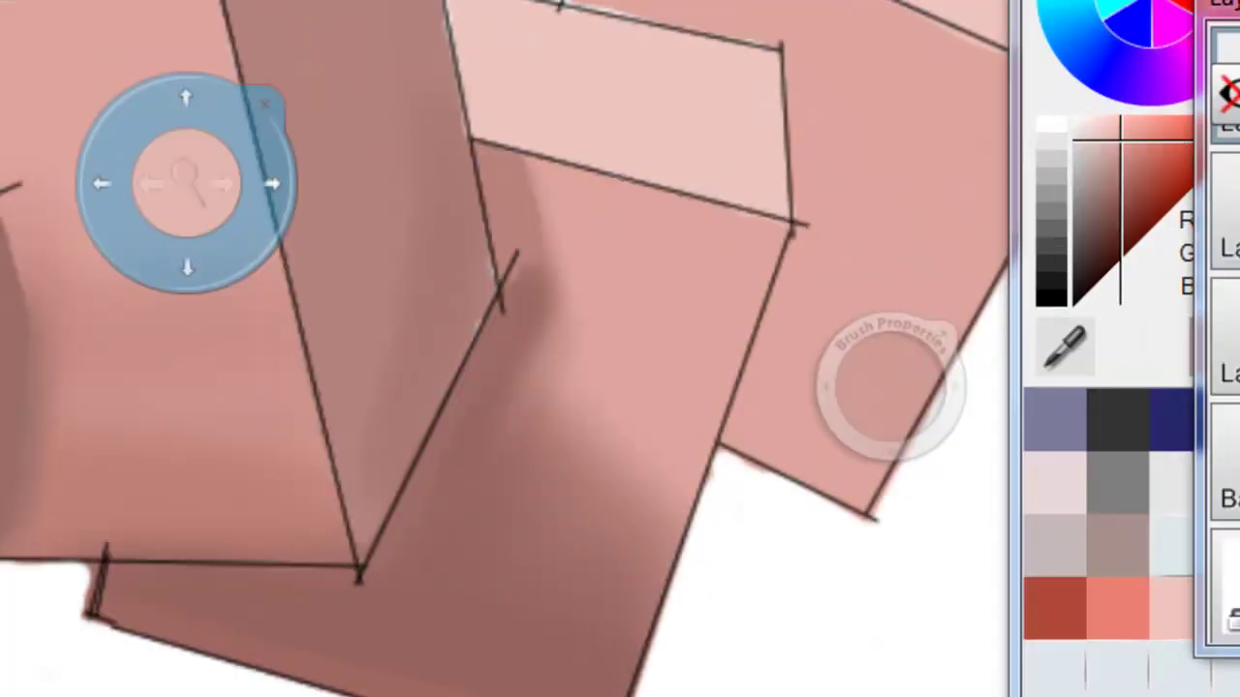
{"action": "key", "text": "ctrl+l"}
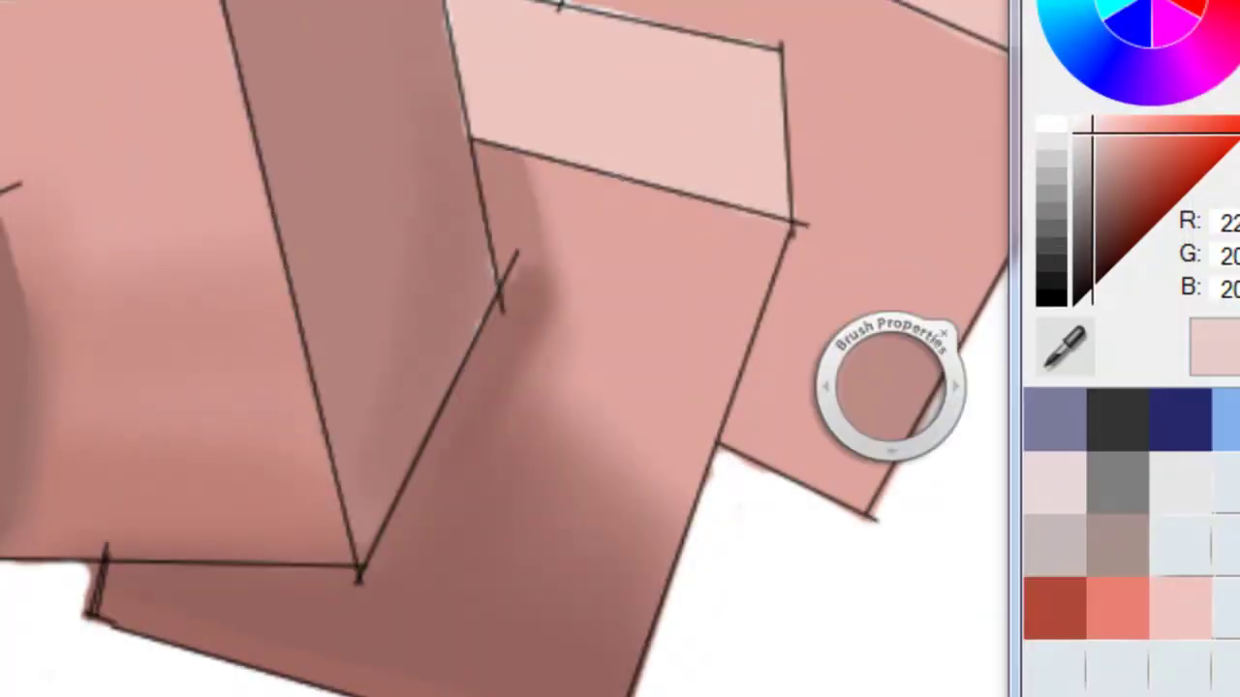
{"action": "left_click", "coordinate": [227, 8], "text": "shift"}
{"action": "key", "text": "ctrl+l"}
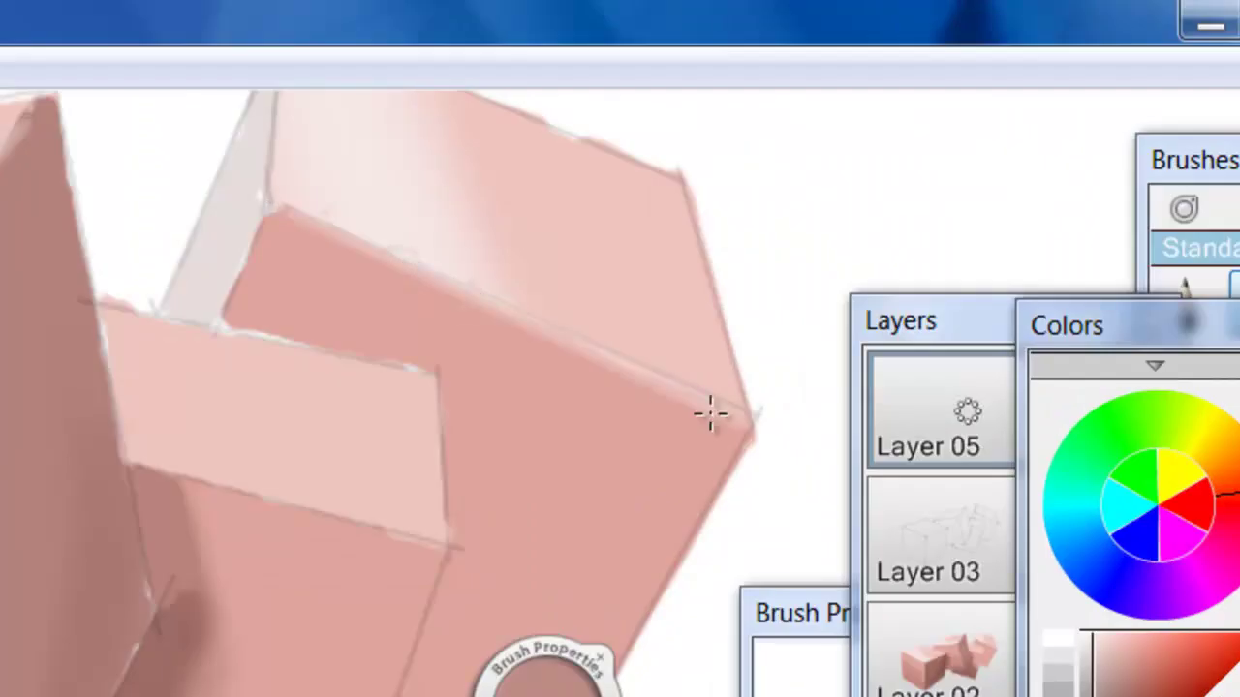
Draw pale highlight lines along the front cube's upper, lower and vertical edges
{"action": "left_click_drag", "start_coordinate": [710, 414], "coordinate": [271, 211]}
{"action": "left_click_drag", "start_coordinate": [444, 540], "coordinate": [235, 487]}
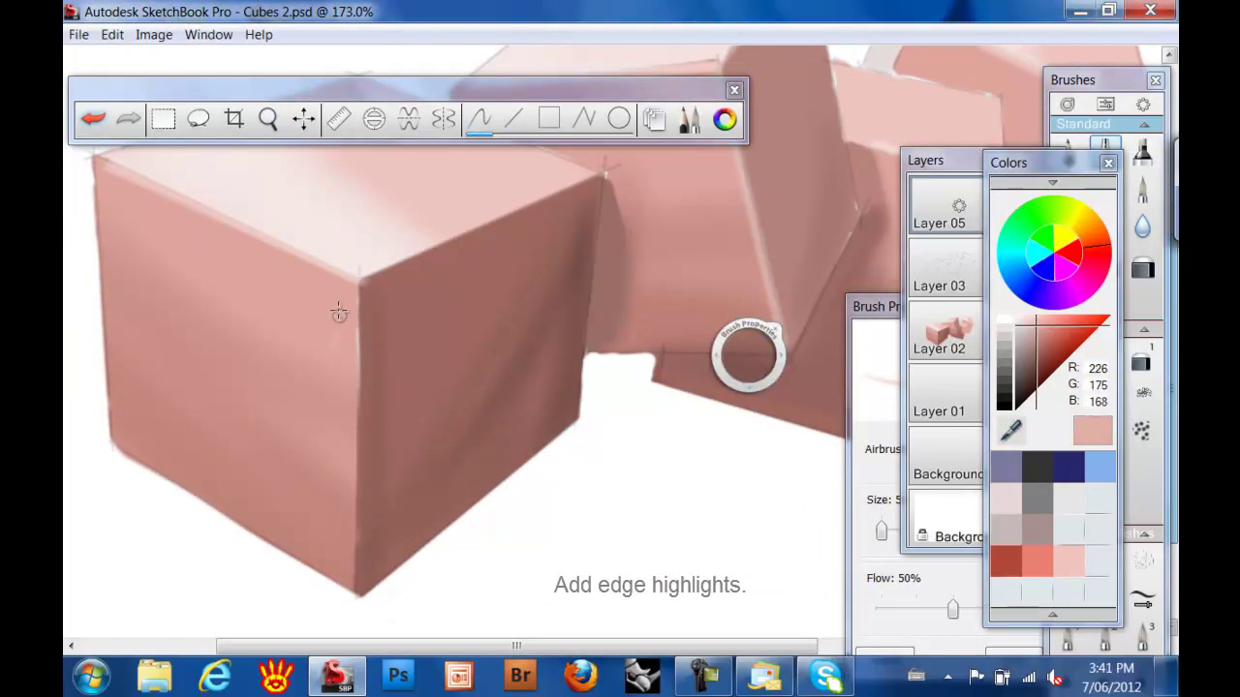
{"action": "left_click_drag", "start_coordinate": [358, 595], "coordinate": [359, 289]}
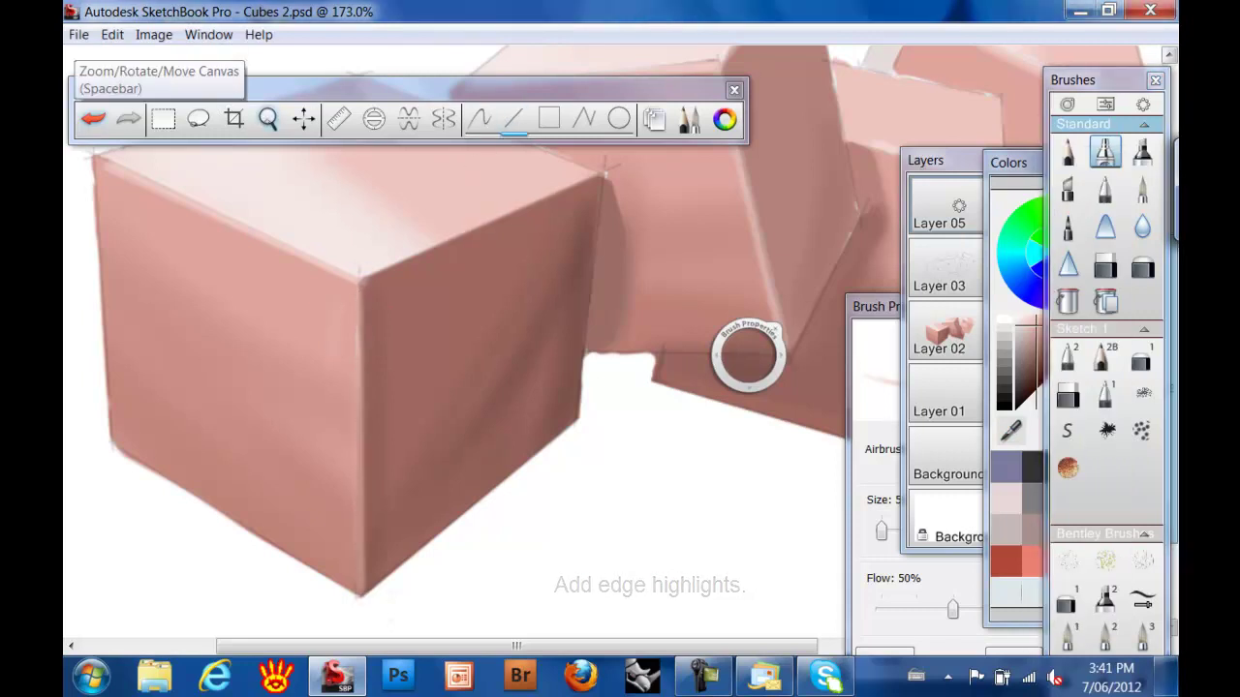
{"action": "left_click", "coordinate": [269, 118]}
{"action": "left_click_drag", "start_coordinate": [223, 417], "coordinate": [204, 327]}
{"action": "left_click_drag", "start_coordinate": [225, 194], "coordinate": [232, 324]}
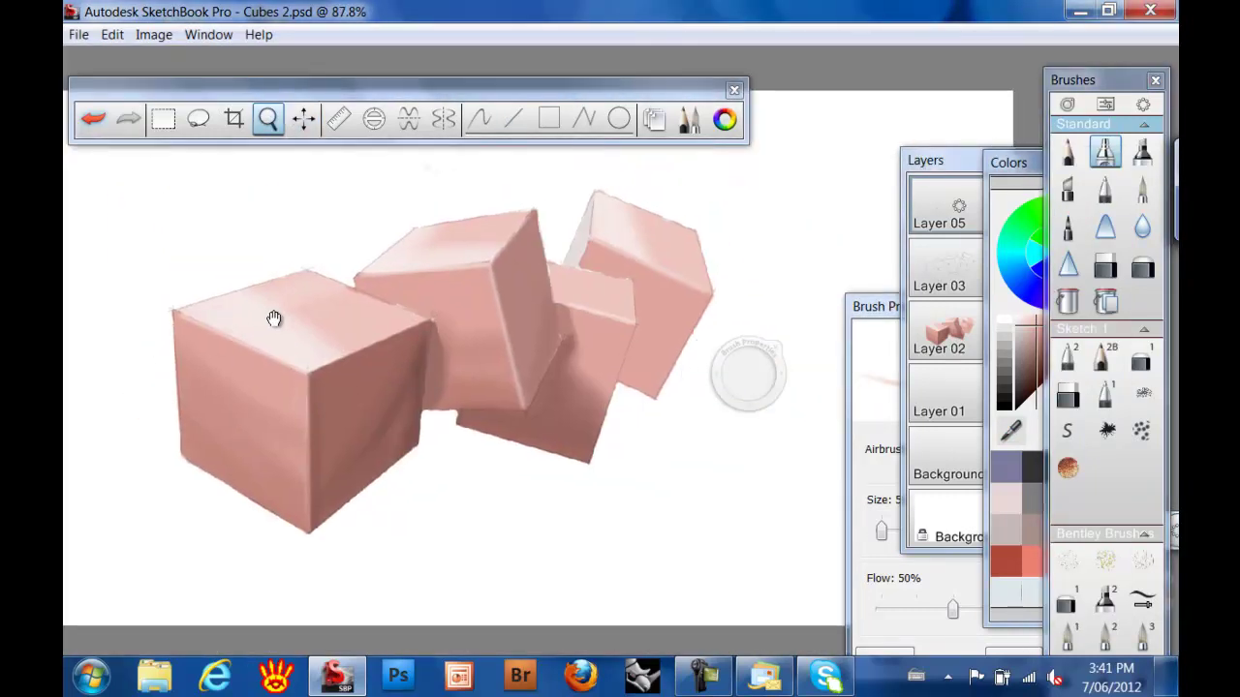
{"action": "left_click", "coordinate": [940, 397]}
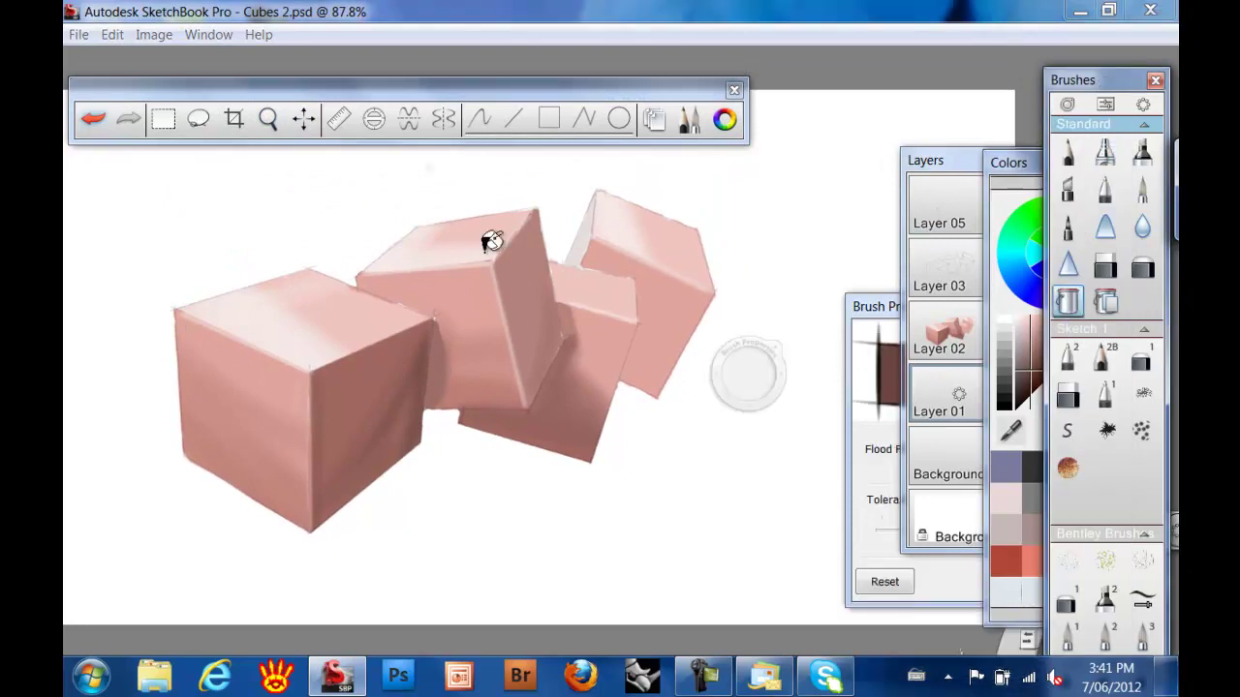
Fill Layer 01 with dark brown at 53% opacity and set a layer to Multiply
{"action": "left_click", "coordinate": [396, 203]}
{"action": "left_click_drag", "start_coordinate": [1026, 393], "coordinate": [1026, 426]}
{"action": "left_click_drag", "start_coordinate": [957, 393], "coordinate": [979, 362]}
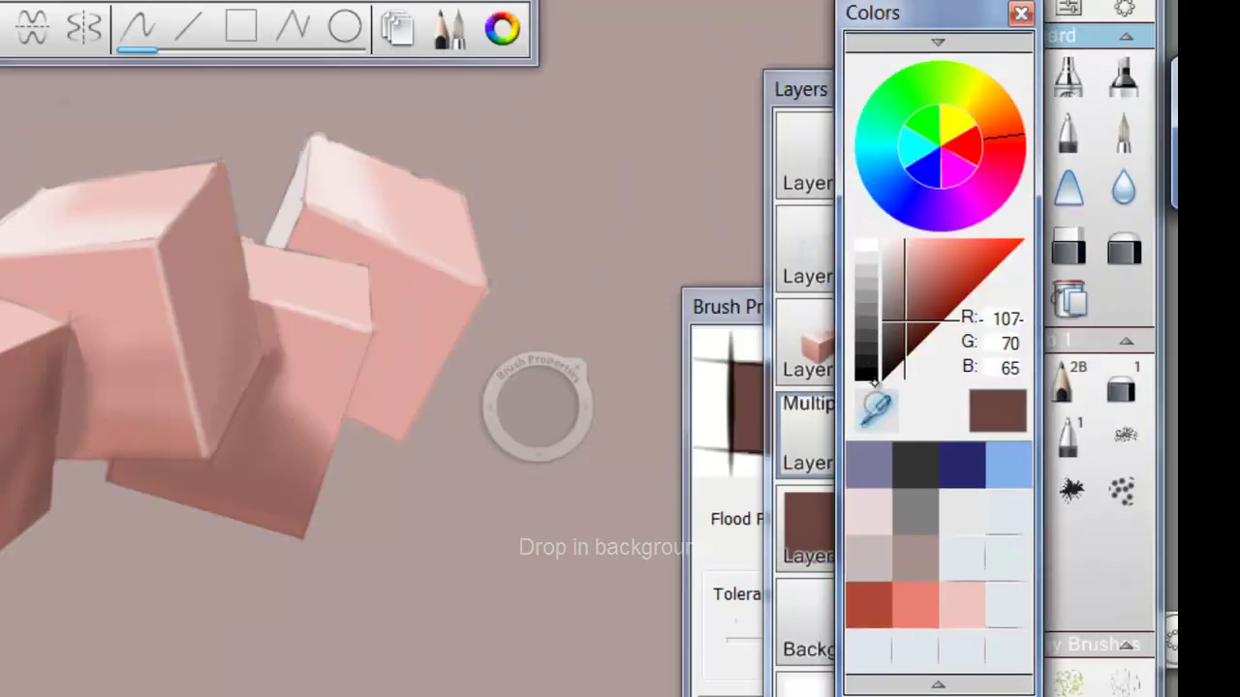
Airbrush soft dark shadows under and beside the cubes, and make Layer 03's outline strokes visible
{"action": "left_click", "coordinate": [876, 407]}
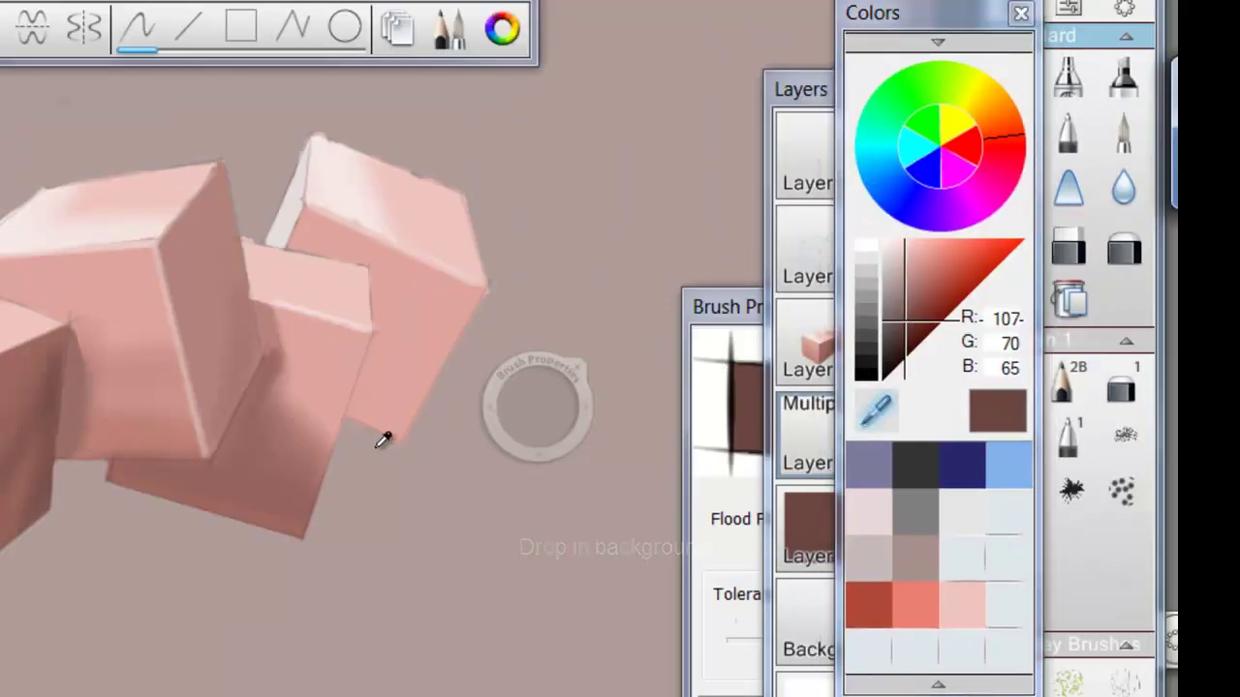
{"action": "left_click", "coordinate": [382, 437]}
{"action": "left_click_drag", "start_coordinate": [406, 446], "coordinate": [480, 320]}
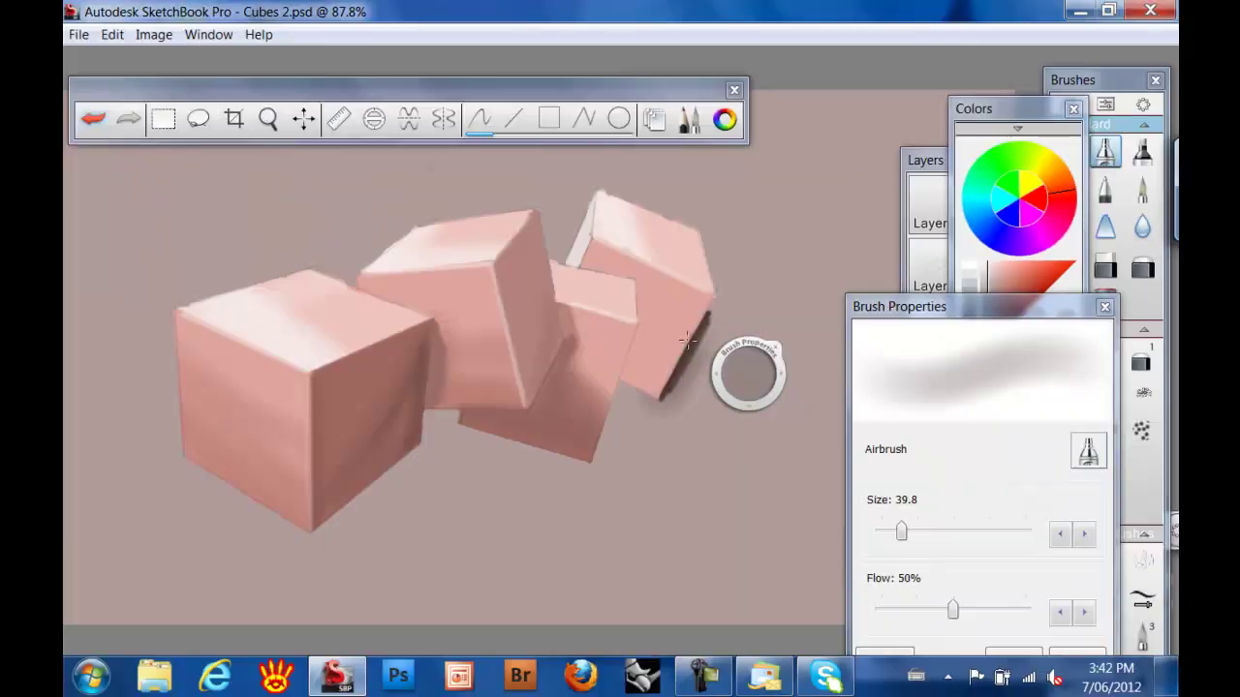
{"action": "mouse_move", "coordinate": [426, 410]}
{"action": "left_mouse_down"}
{"action": "mouse_move", "coordinate": [393, 473]}
{"action": "mouse_move", "coordinate": [676, 386]}
{"action": "mouse_move", "coordinate": [306, 535]}
{"action": "mouse_move", "coordinate": [402, 467]}
{"action": "mouse_move", "coordinate": [694, 342]}
{"action": "mouse_move", "coordinate": [323, 537]}
{"action": "mouse_move", "coordinate": [244, 498]}
{"action": "left_mouse_up"}
{"action": "key", "text": "ctrl+l"}
{"action": "left_click", "coordinate": [910, 236]}
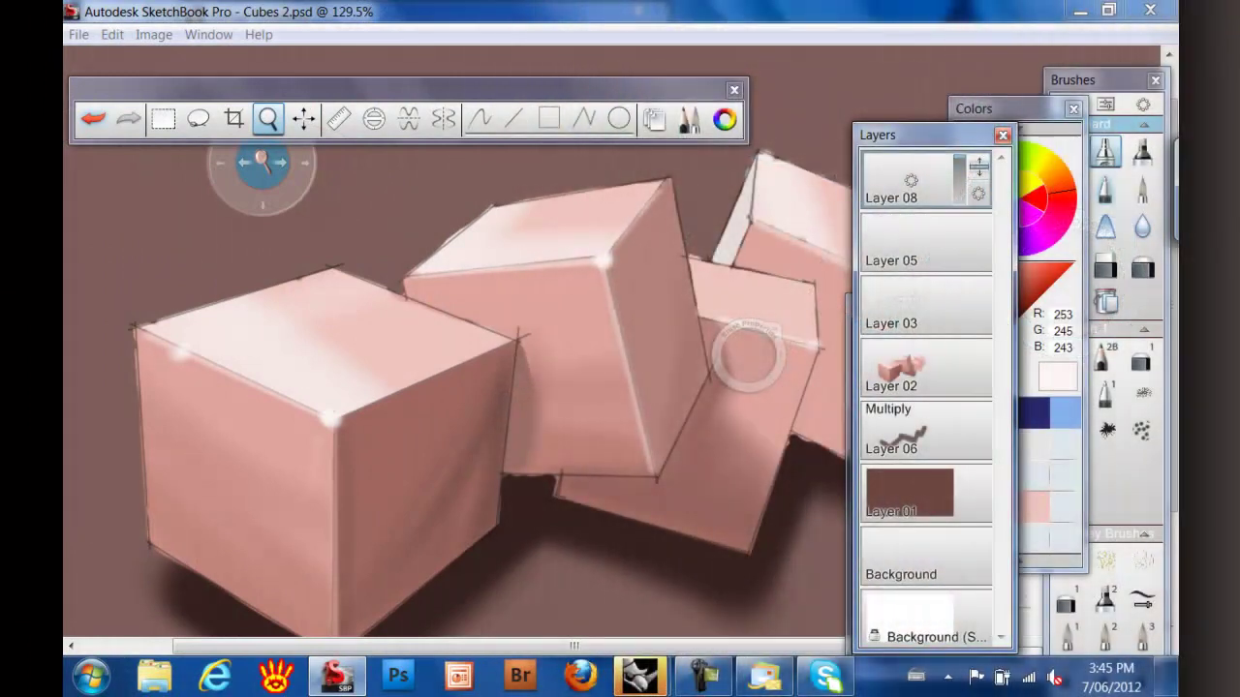
Draw thick near-black ballpoint pen lines along the cubes' top and top-left silhouette edges
{"action": "left_click", "coordinate": [1106, 189]}
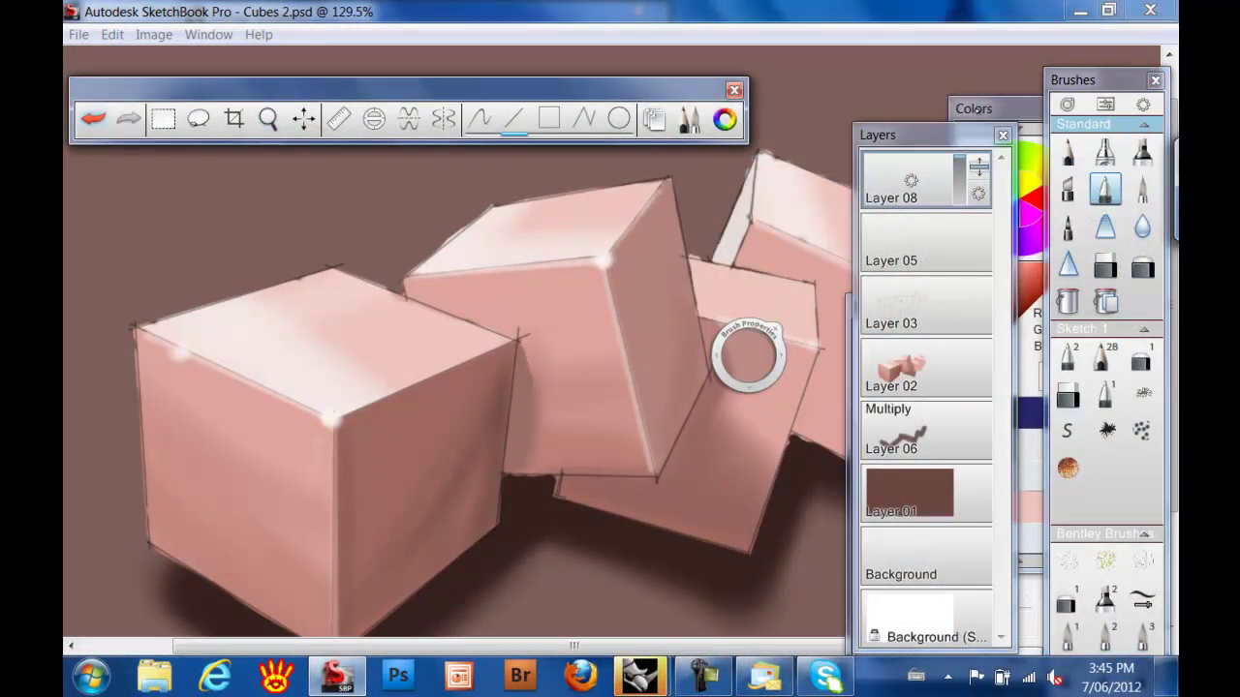
{"action": "left_click", "coordinate": [747, 356]}
{"action": "scroll", "coordinate": [329, 574], "scroll_direction": "down", "scroll_amount": 2}
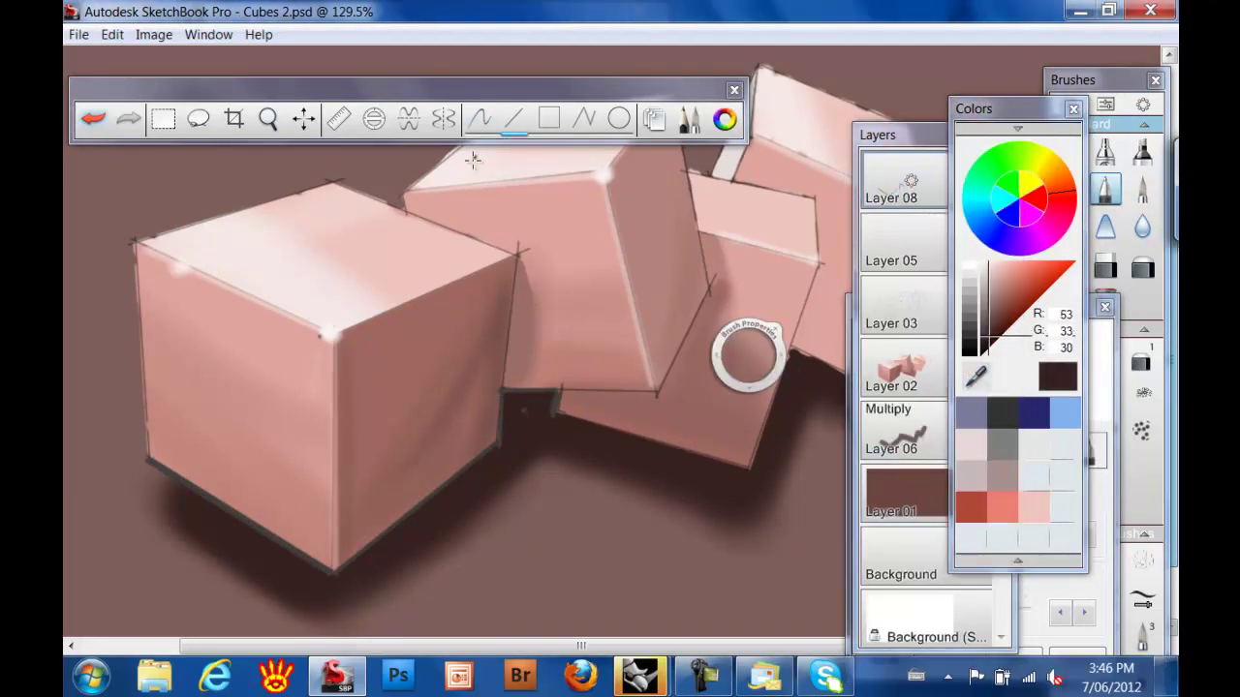
{"action": "scroll", "coordinate": [436, 533], "scroll_direction": "right", "scroll_amount": 3}
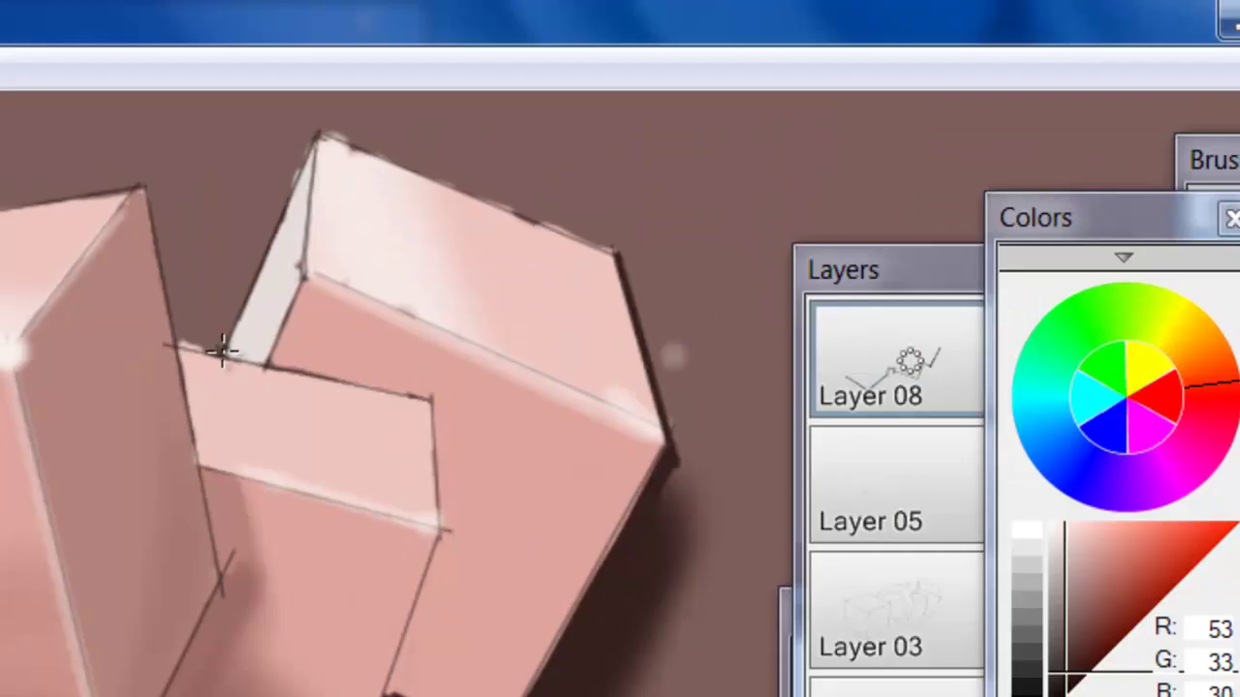
{"action": "mouse_move", "coordinate": [569, 182]}
{"action": "left_mouse_down"}
{"action": "mouse_move", "coordinate": [617, 65]}
{"action": "mouse_move", "coordinate": [529, 90]}
{"action": "left_mouse_up"}
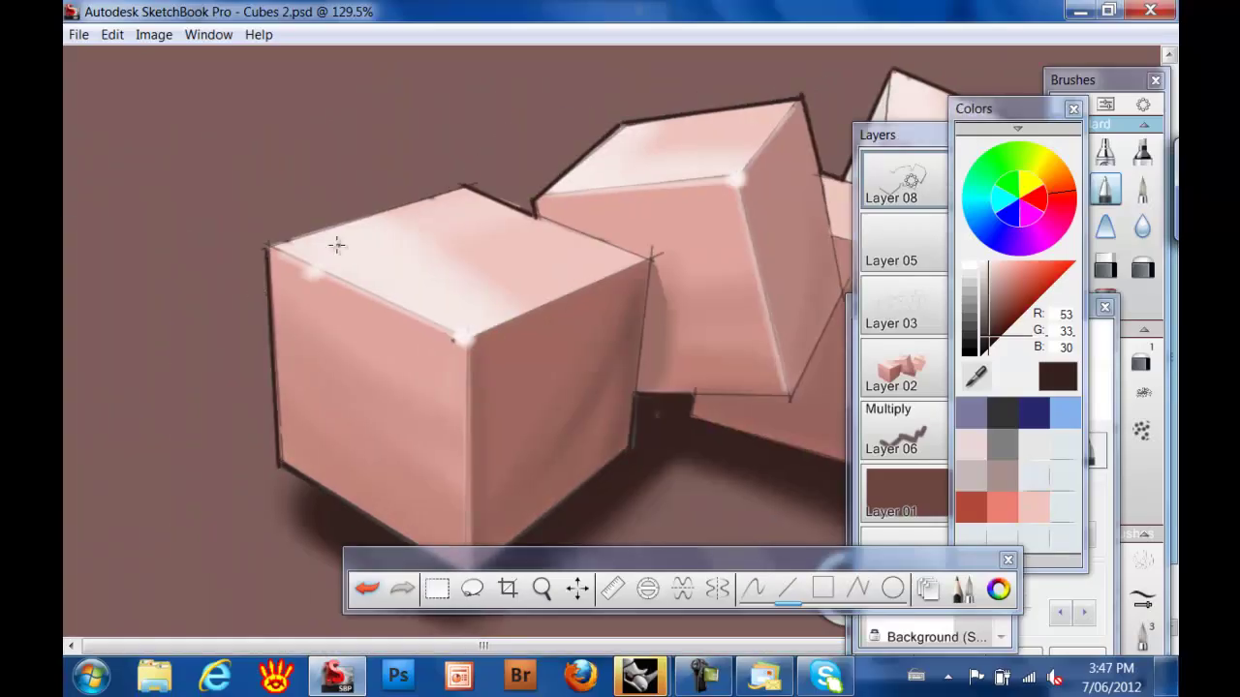
{"action": "left_click_drag", "start_coordinate": [465, 184], "coordinate": [267, 247]}
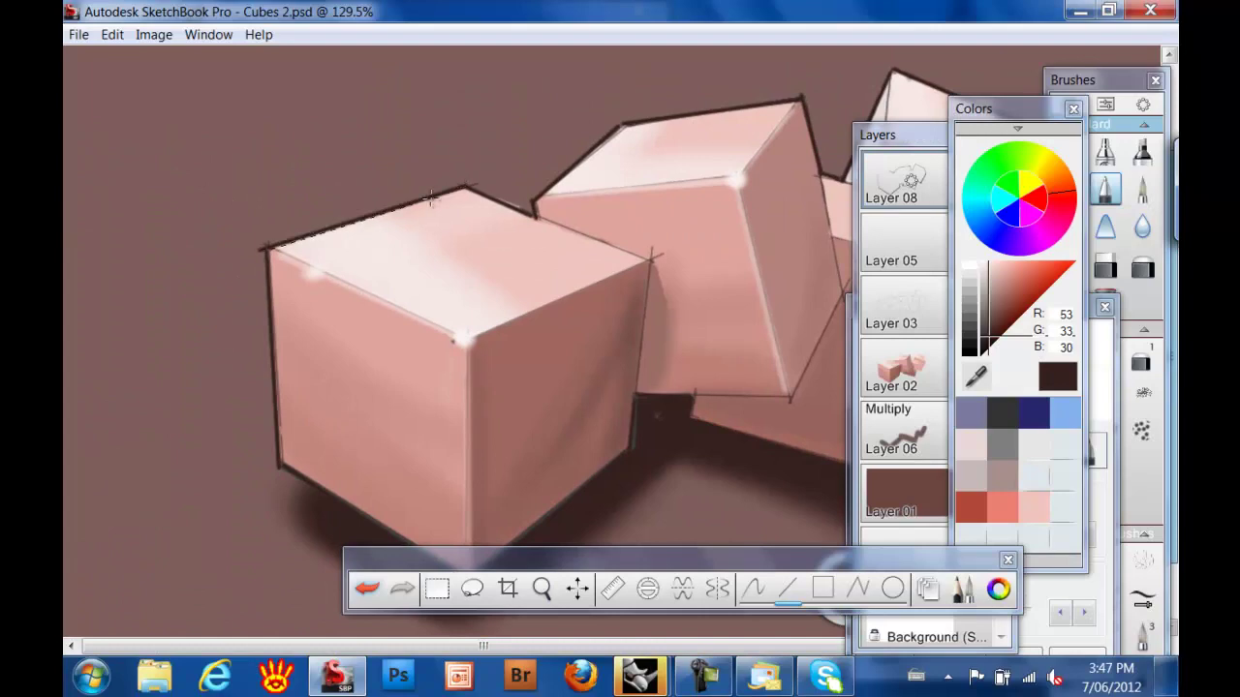
Hide the panels, bring back only the toolbar, and zoom to 82.7% to show the whole painting
{"action": "scroll", "coordinate": [229, 267], "scroll_direction": "down", "scroll_amount": 6}
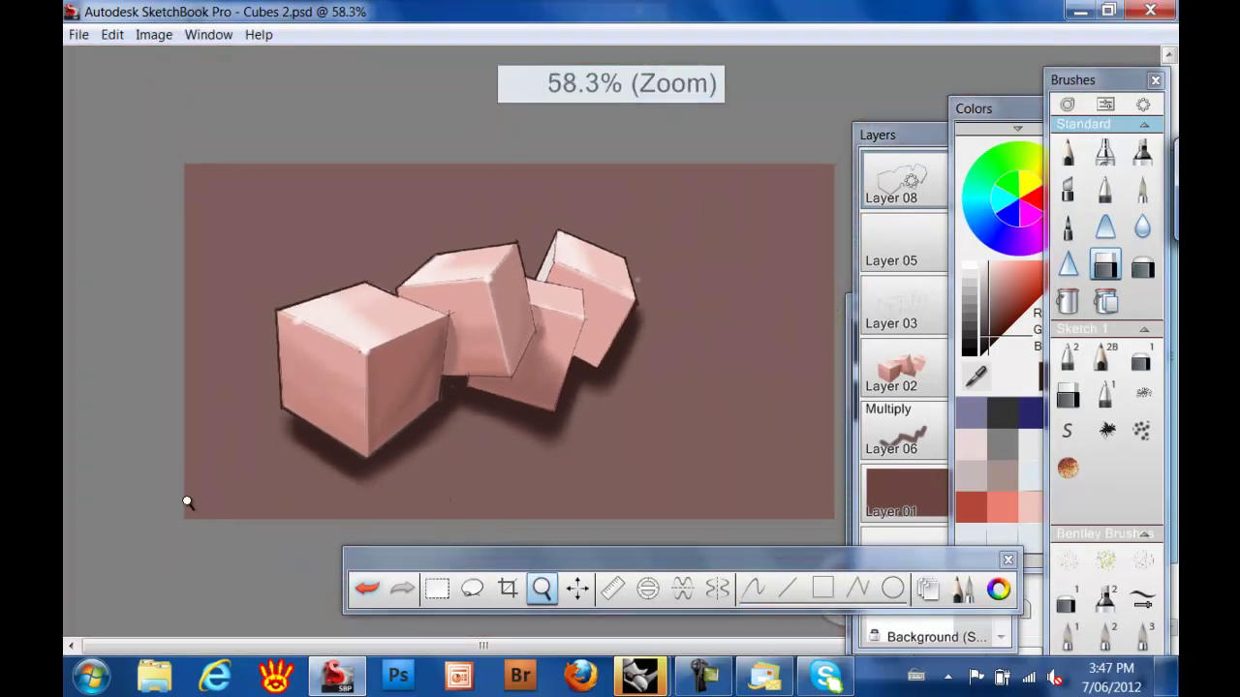
{"action": "key", "text": "Tab"}
{"action": "left_click", "coordinate": [208, 34]}
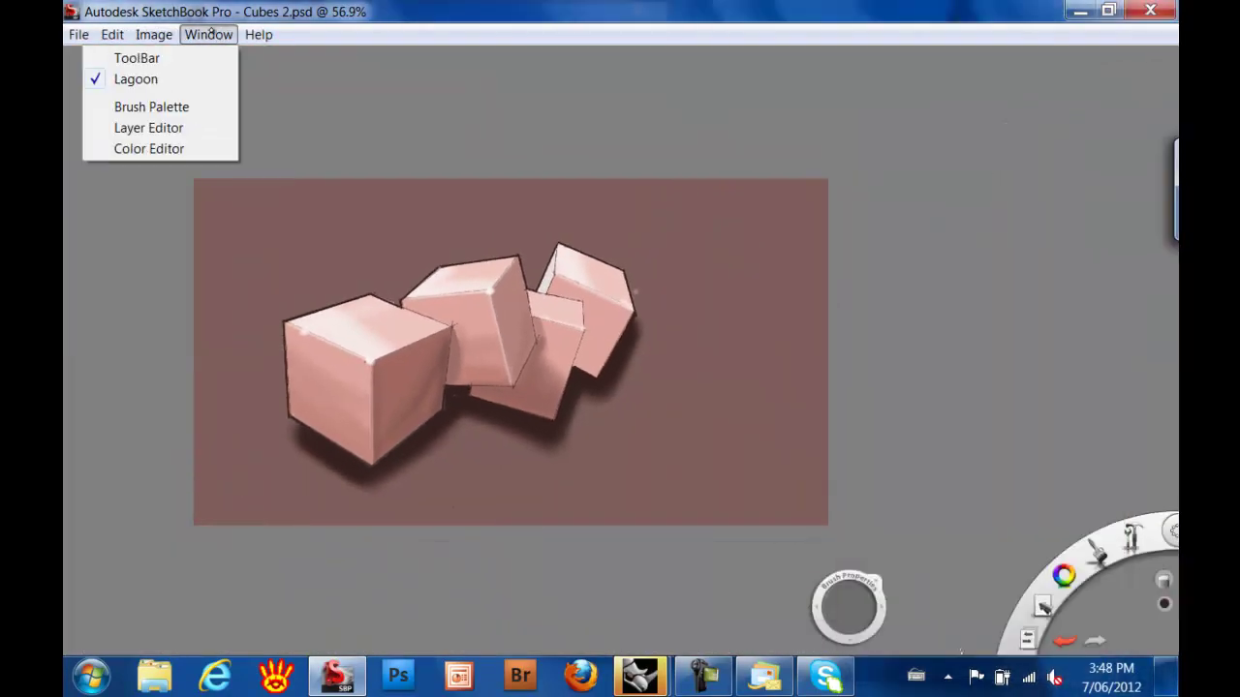
{"action": "left_click", "coordinate": [128, 55]}
{"action": "left_click_drag", "start_coordinate": [489, 538], "coordinate": [543, 538]}
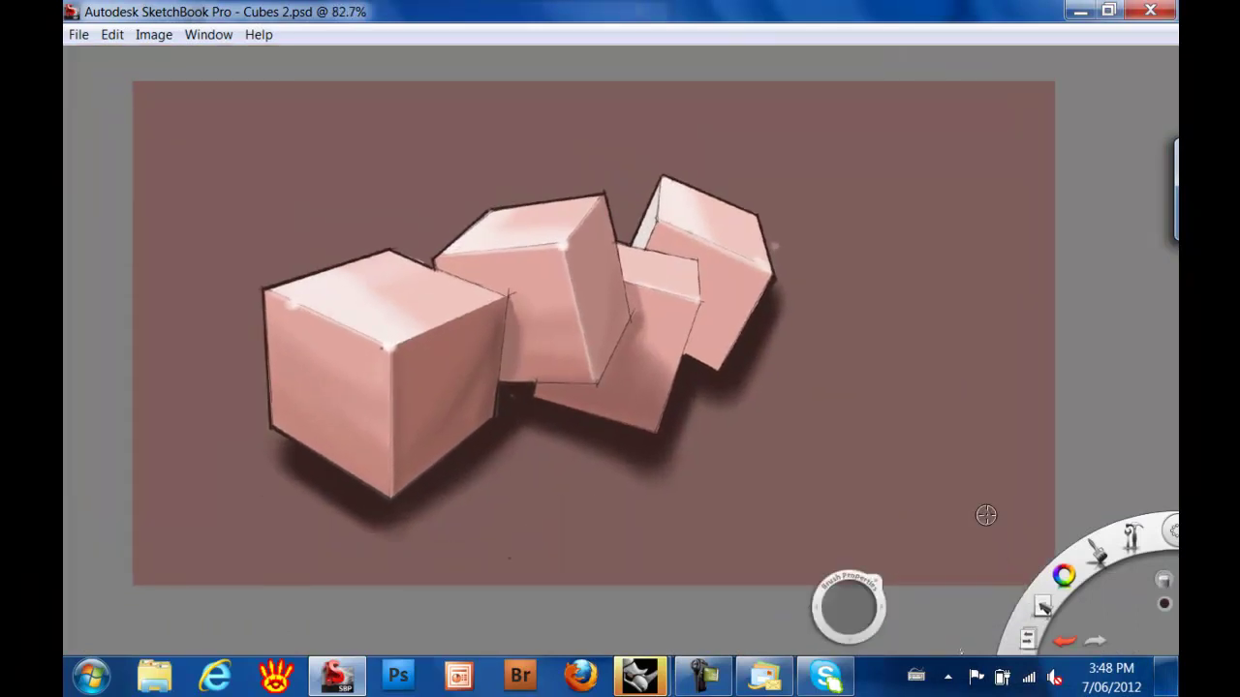